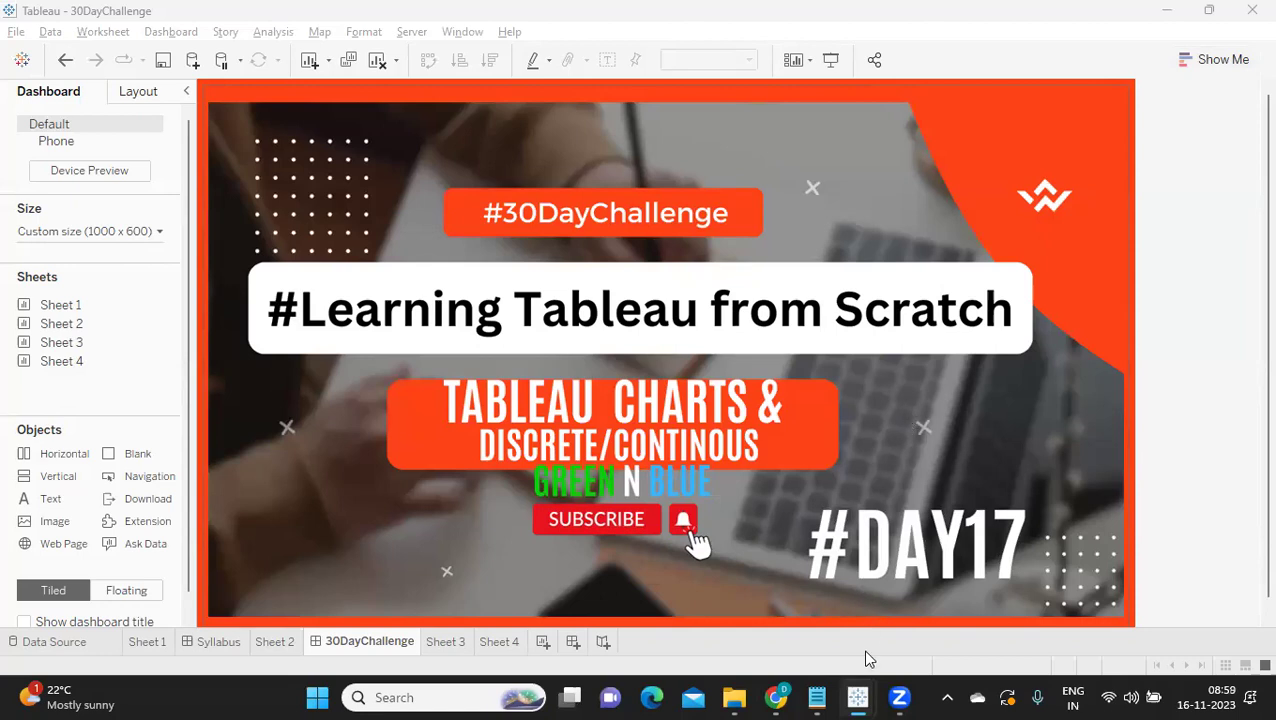
Bring the 30DayChallenge Packaged Working Workbook window to the front, showing empty Sheet 23
{"action": "mouse_move", "coordinate": [857, 697]}
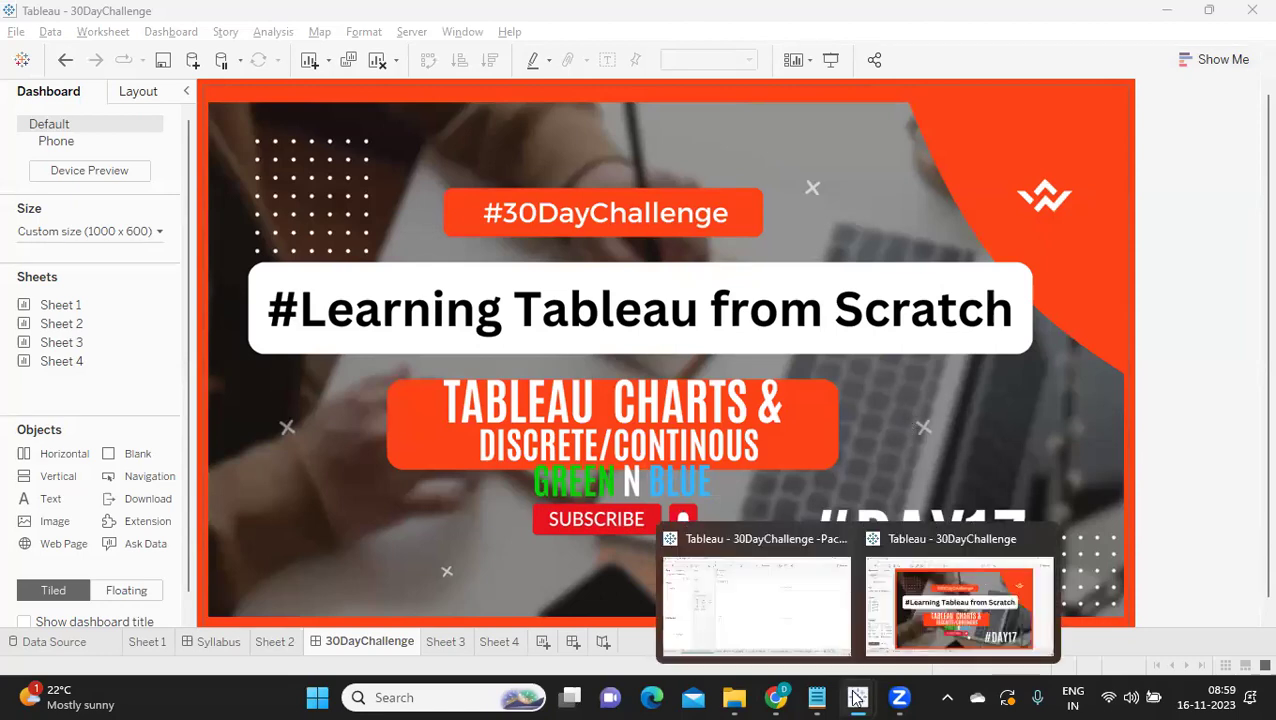
{"action": "left_click", "coordinate": [786, 609]}
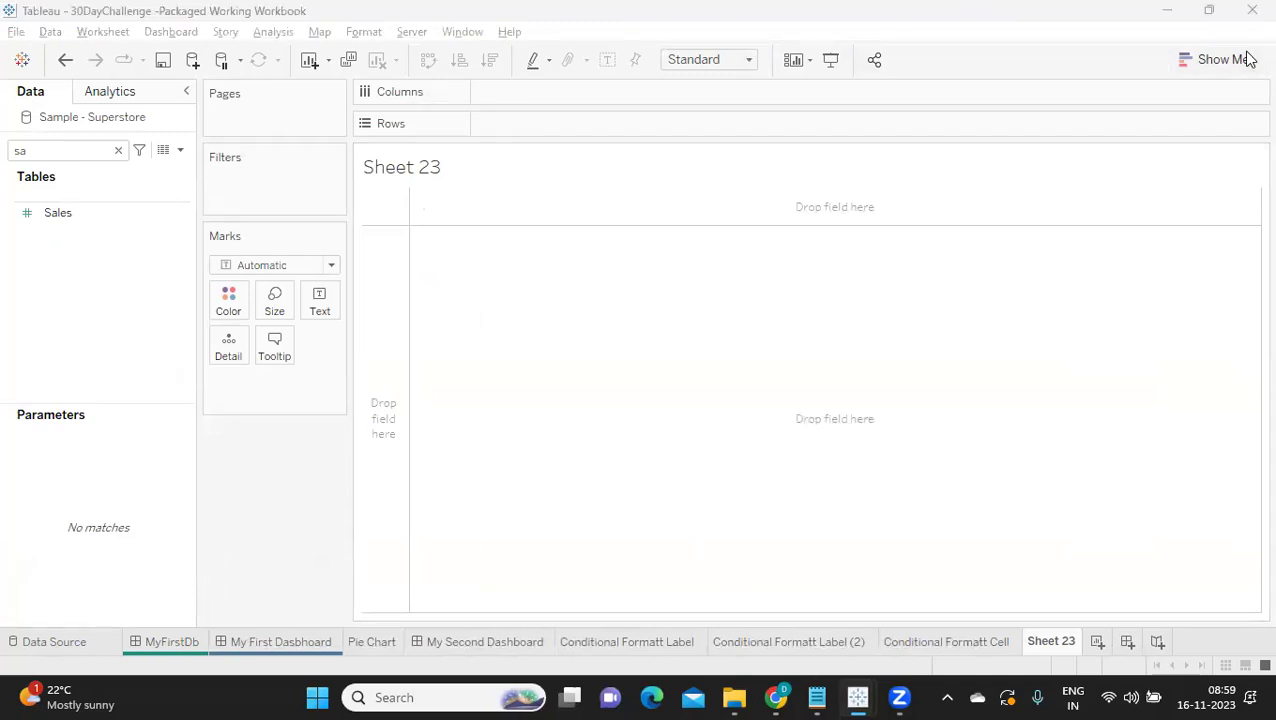
Lay out Order Date across Columns as year headers 2019–2022, then switch to the Tableau help article in Chrome
{"action": "left_click", "coordinate": [118, 150]}
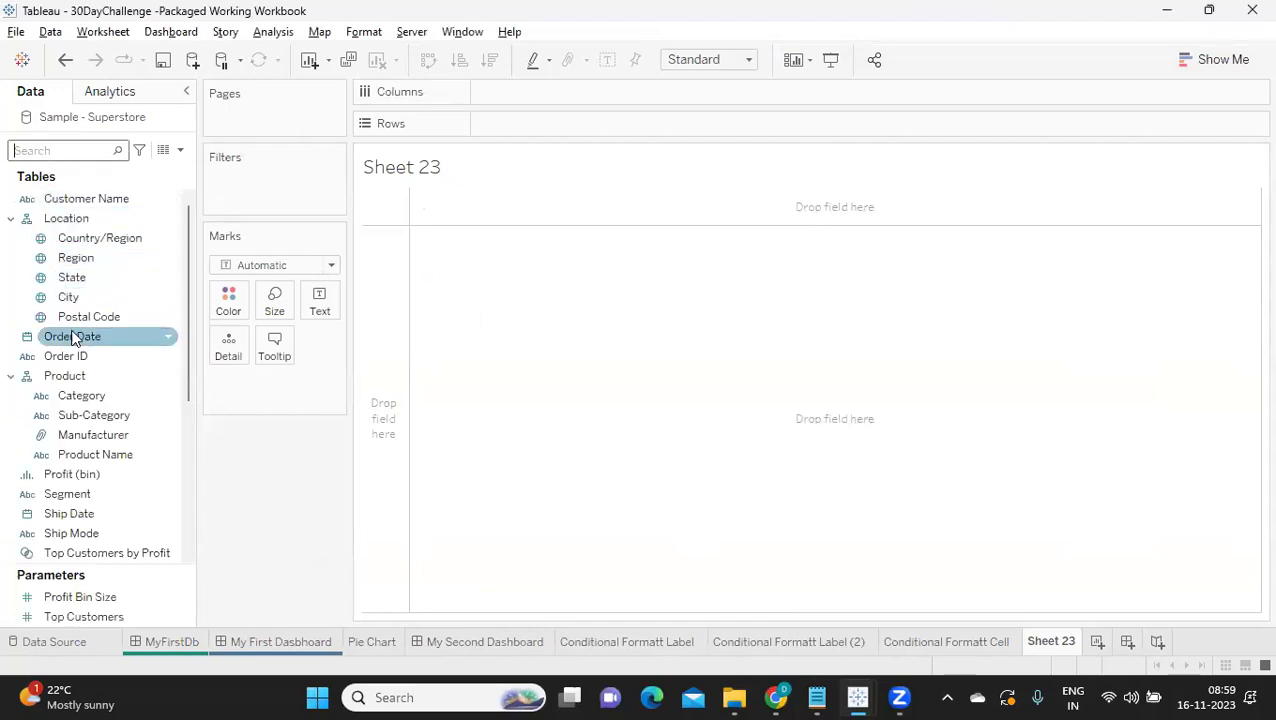
{"action": "left_click_drag", "start_coordinate": [72, 338], "coordinate": [505, 88]}
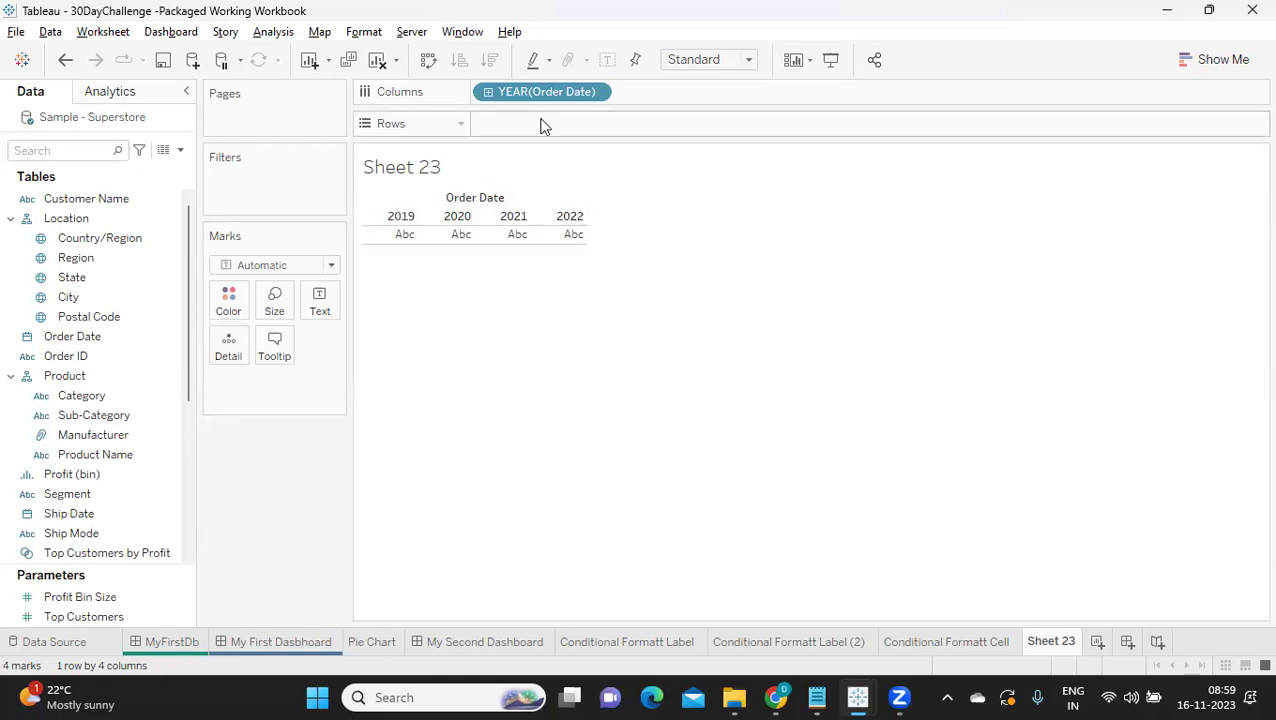
{"action": "left_click", "coordinate": [595, 95]}
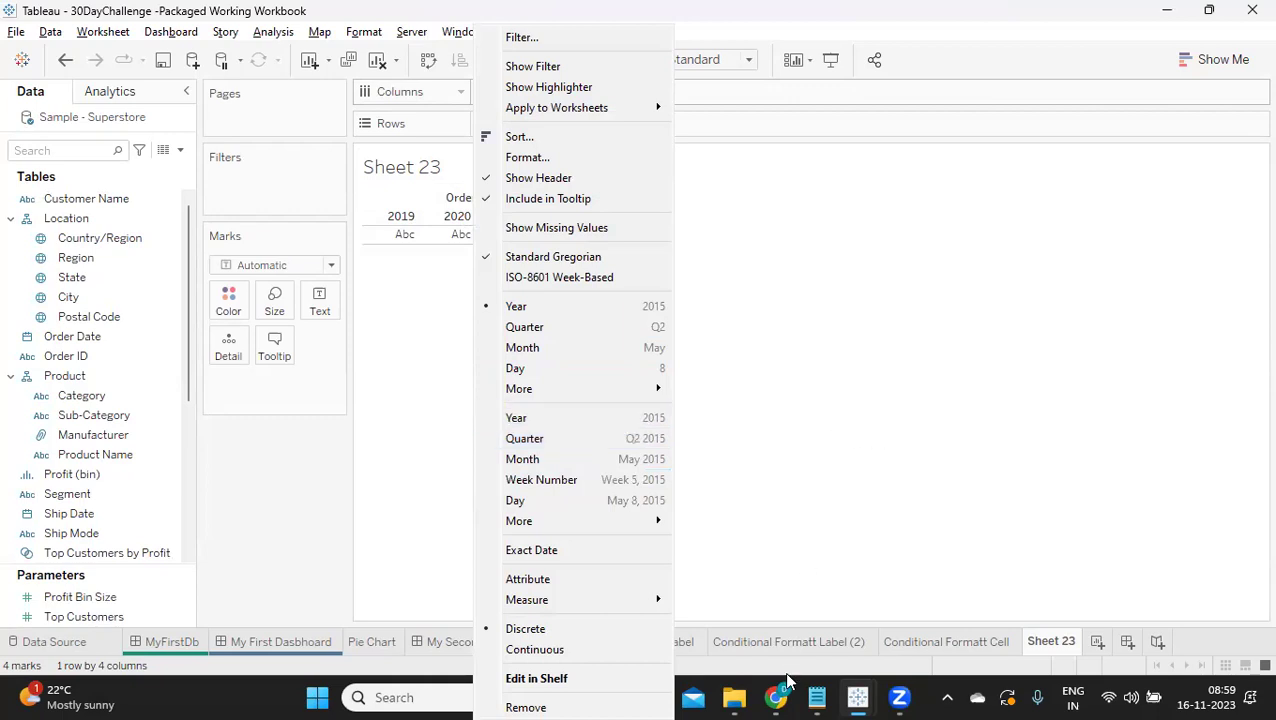
{"action": "mouse_move", "coordinate": [788, 682]}
{"action": "left_click", "coordinate": [784, 634]}
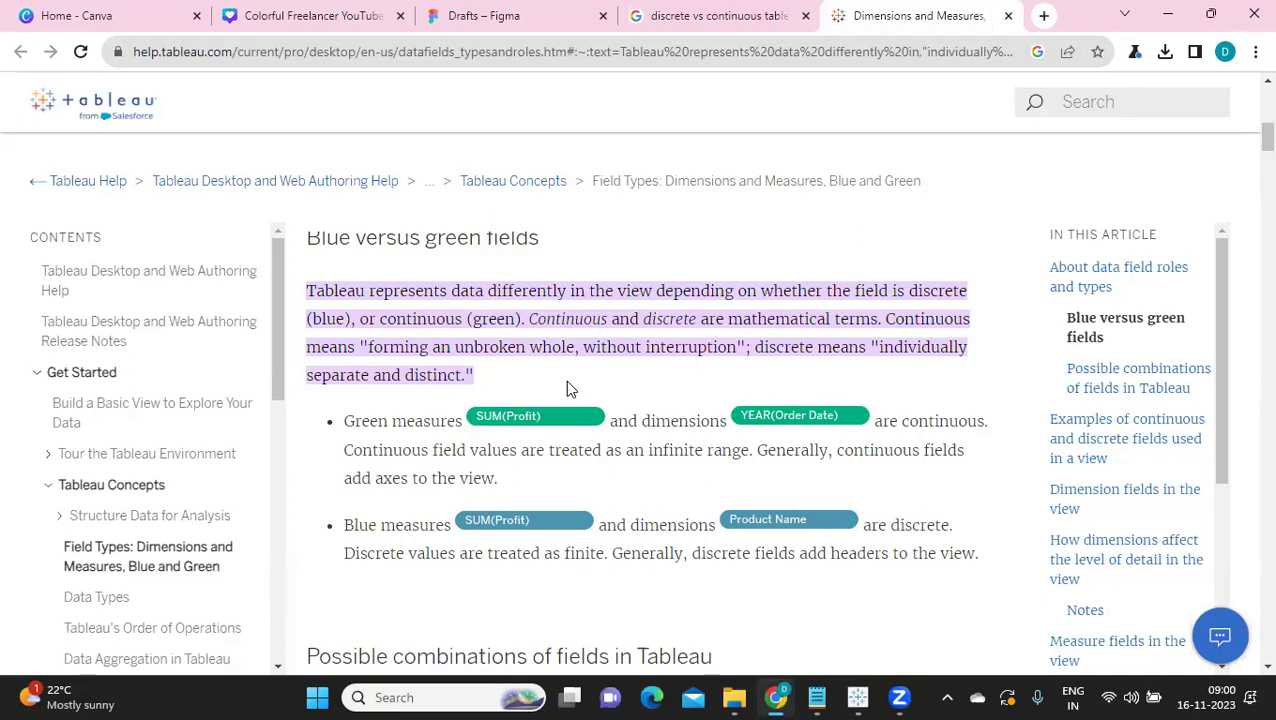
{"action": "mouse_move", "coordinate": [858, 697]}
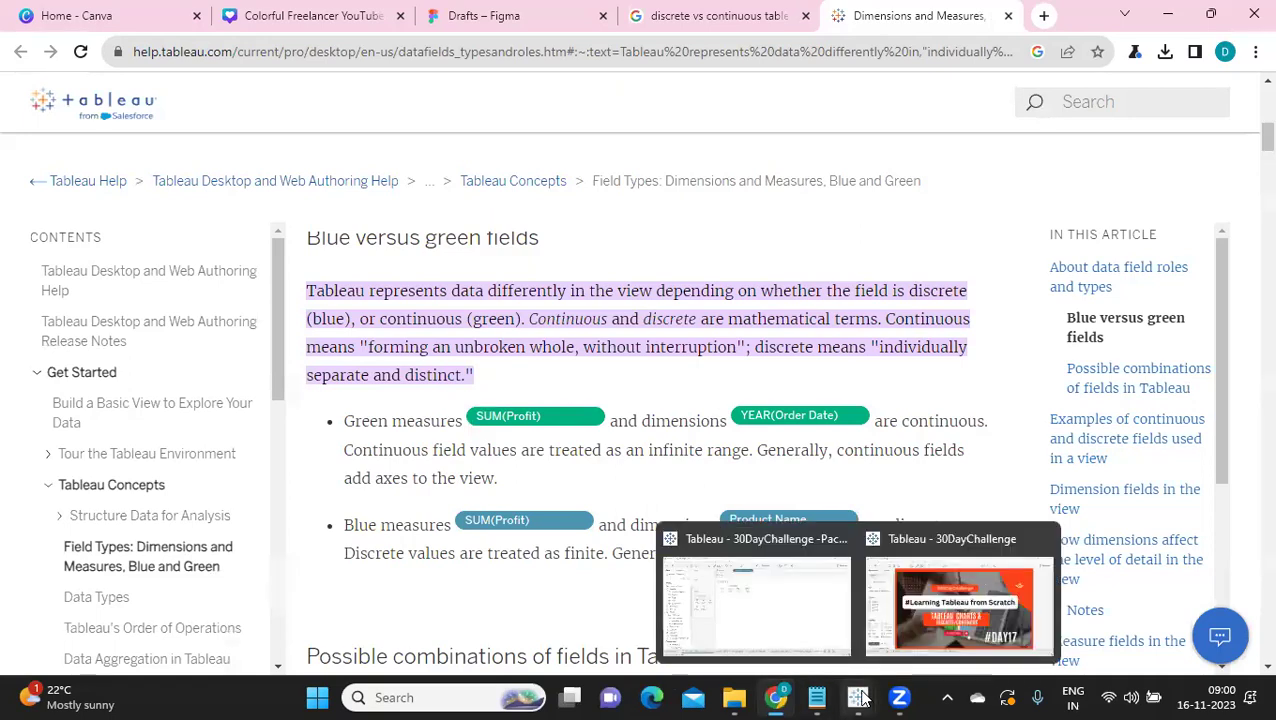
Plot SUM(Sales) on Rows against YEAR(Order Date) and make the year field continuous
{"action": "left_click", "coordinate": [724, 611]}
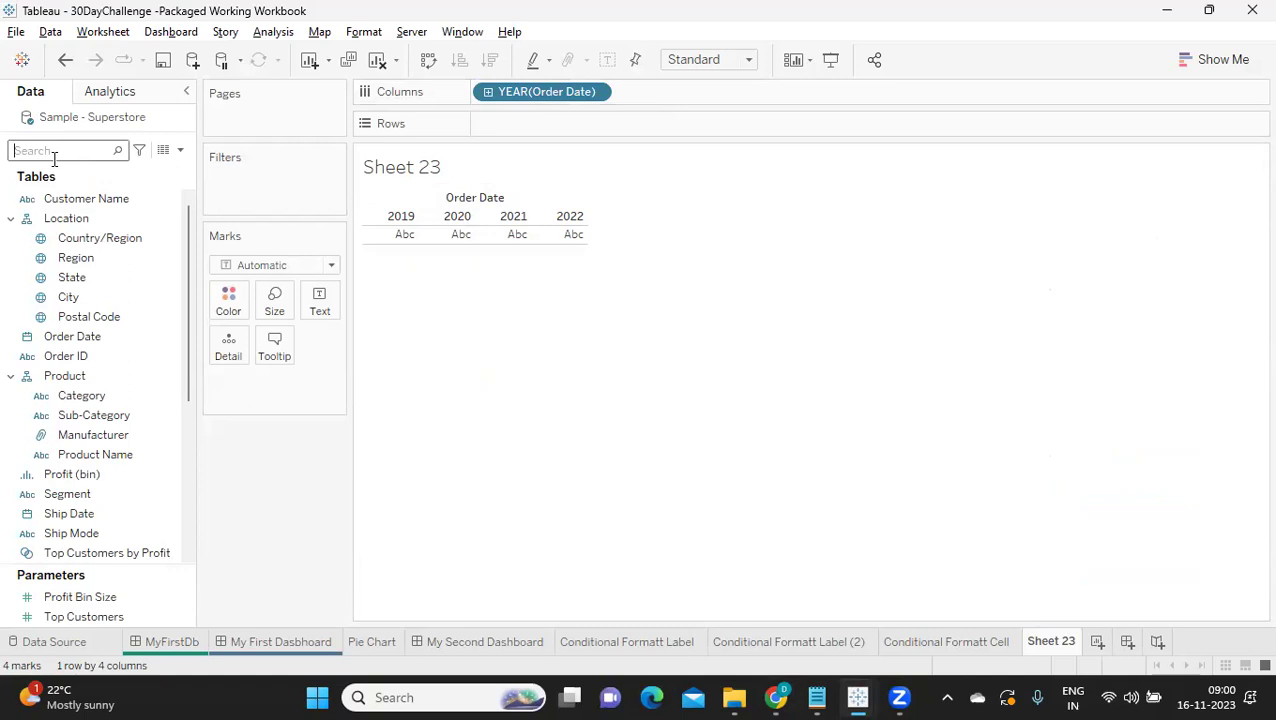
{"action": "type", "text": "sa"}
{"action": "left_click_drag", "start_coordinate": [50, 213], "coordinate": [542, 120]}
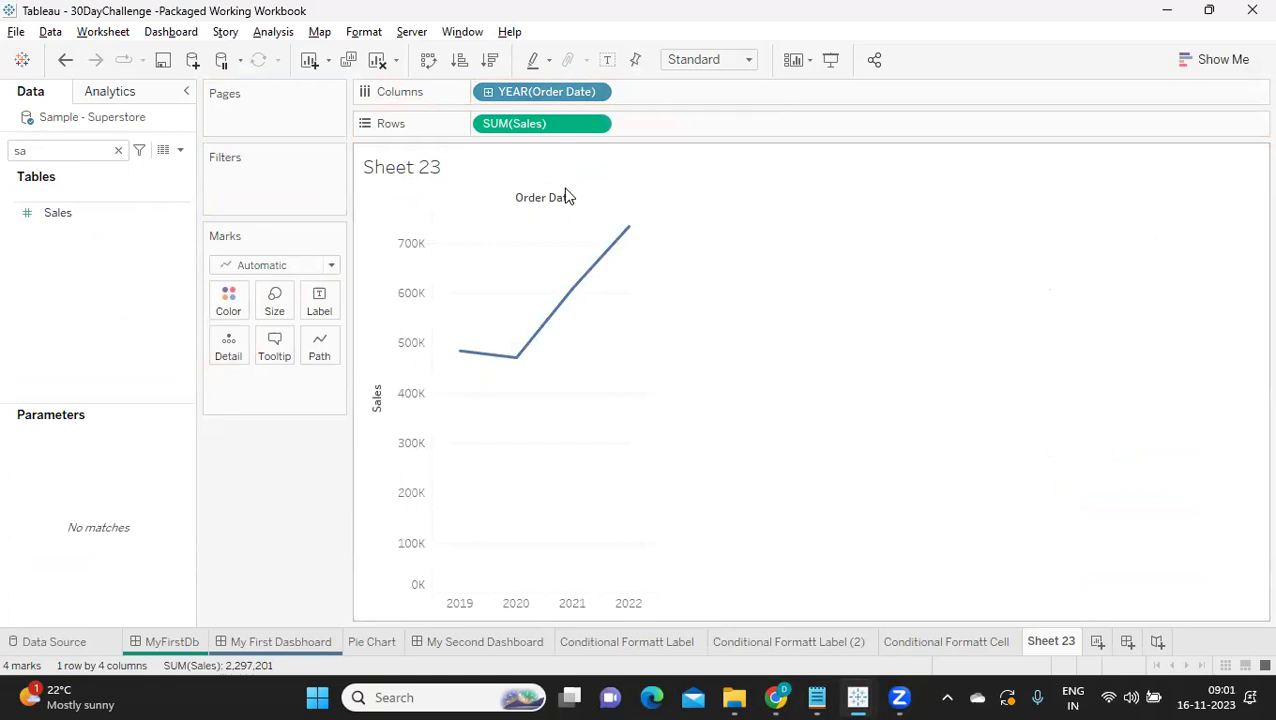
{"action": "left_click", "coordinate": [600, 91]}
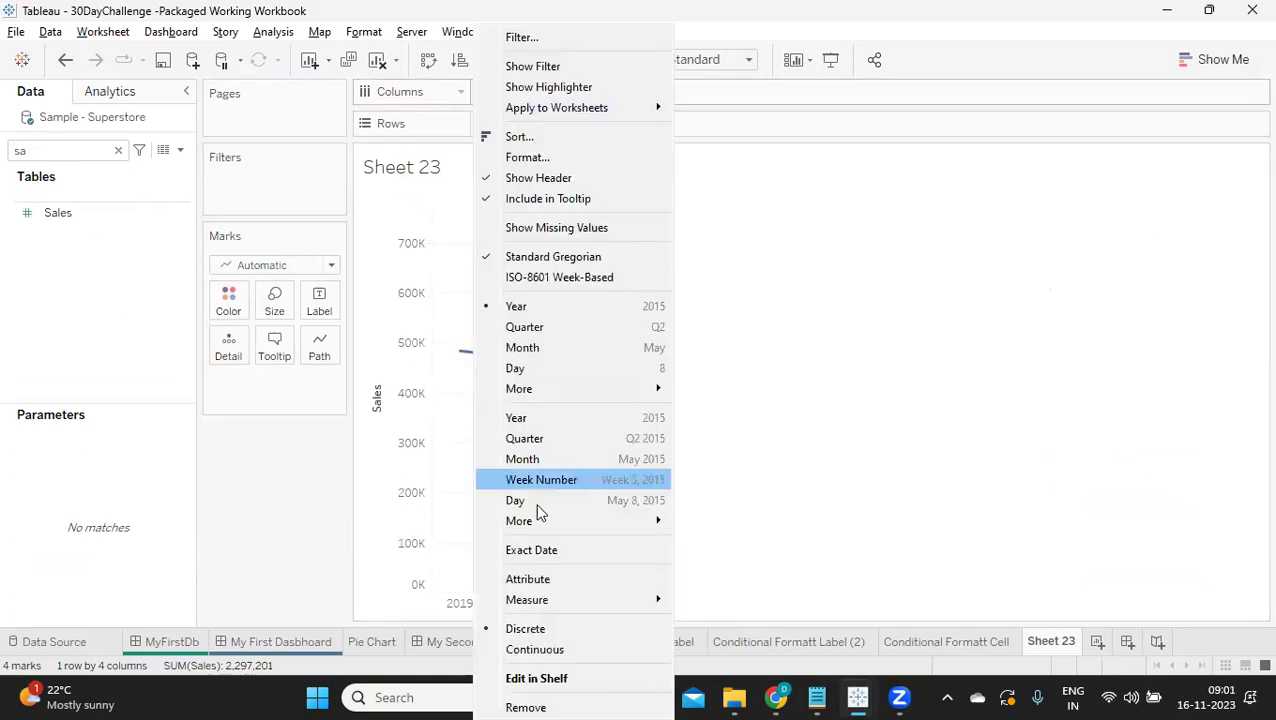
{"action": "left_click", "coordinate": [534, 651]}
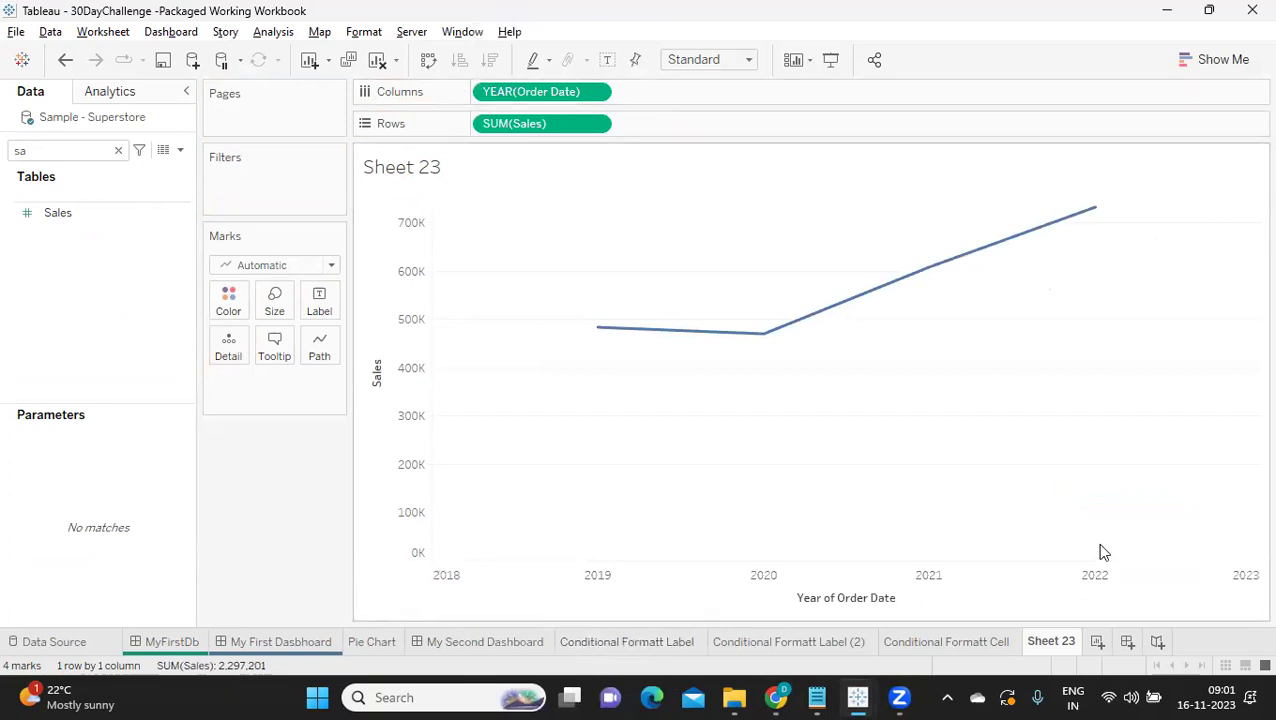
{"action": "left_click", "coordinate": [597, 92]}
Change Order Date to Month, toggle it to discrete, then back to a continuous 1–12 axis
{"action": "left_click", "coordinate": [561, 344]}
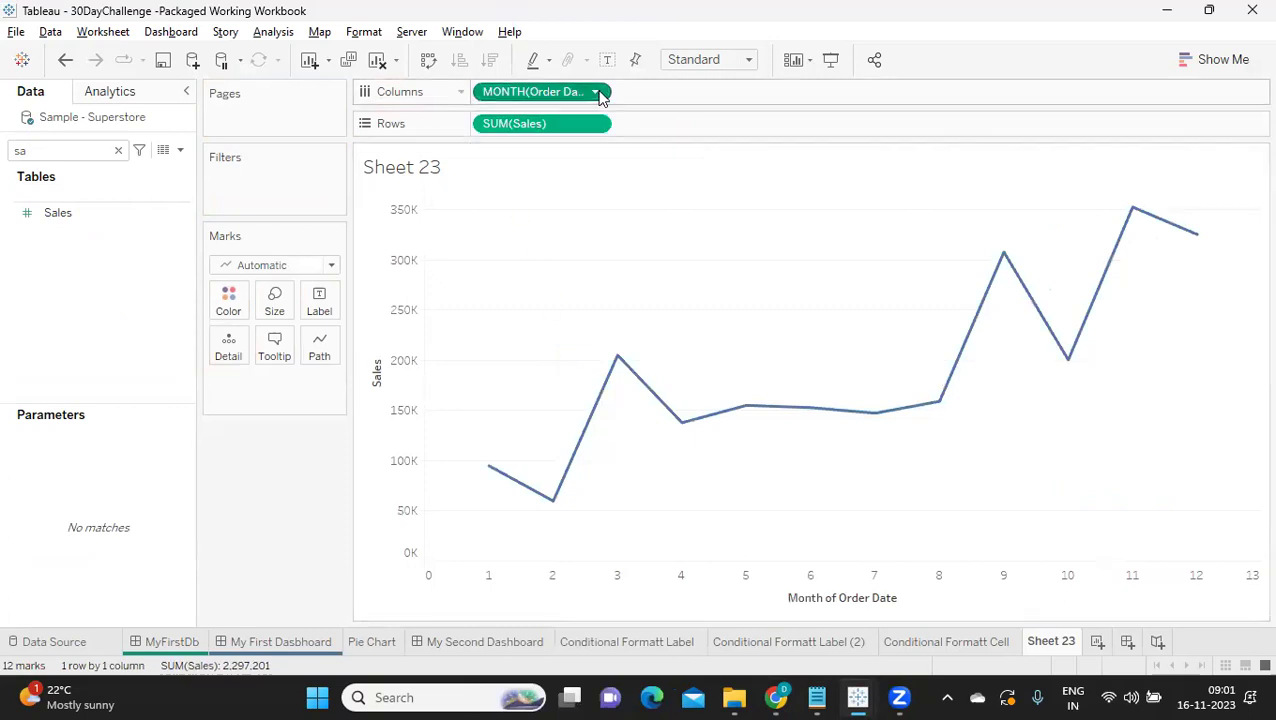
{"action": "left_click", "coordinate": [598, 91]}
{"action": "left_click", "coordinate": [526, 628]}
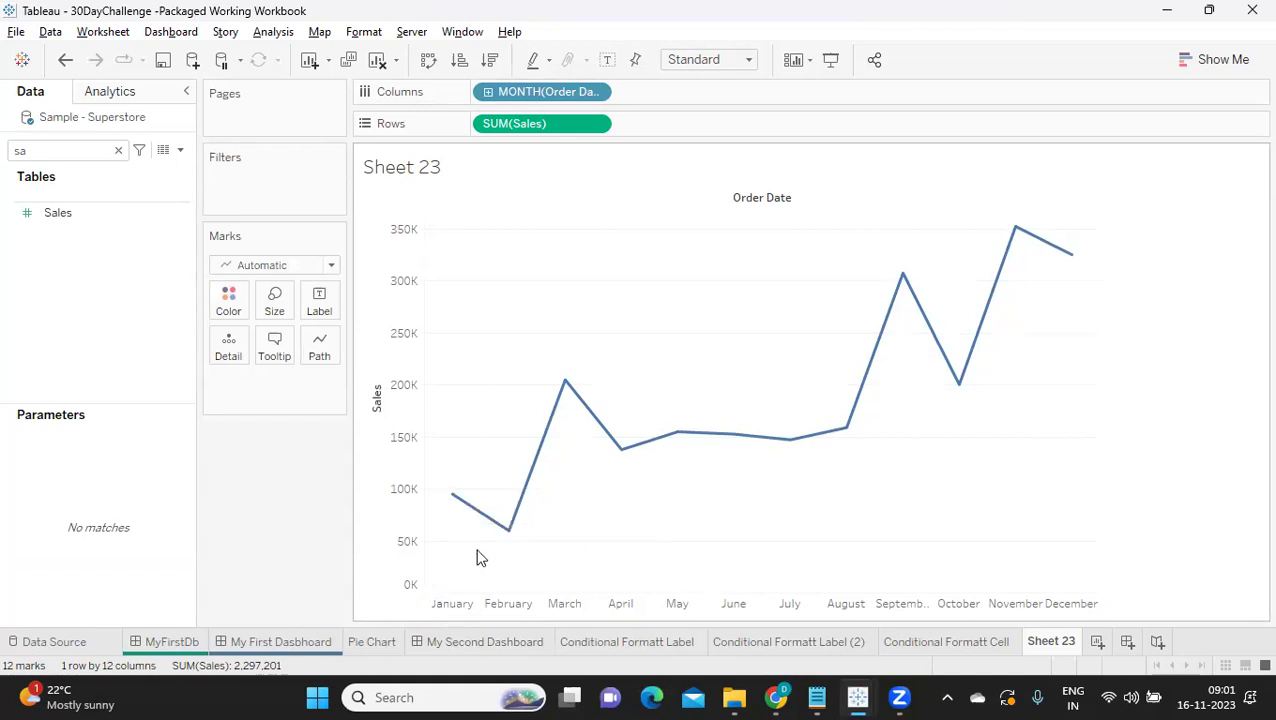
{"action": "mouse_move", "coordinate": [509, 545]}
{"action": "left_click", "coordinate": [594, 93]}
{"action": "left_click", "coordinate": [535, 650]}
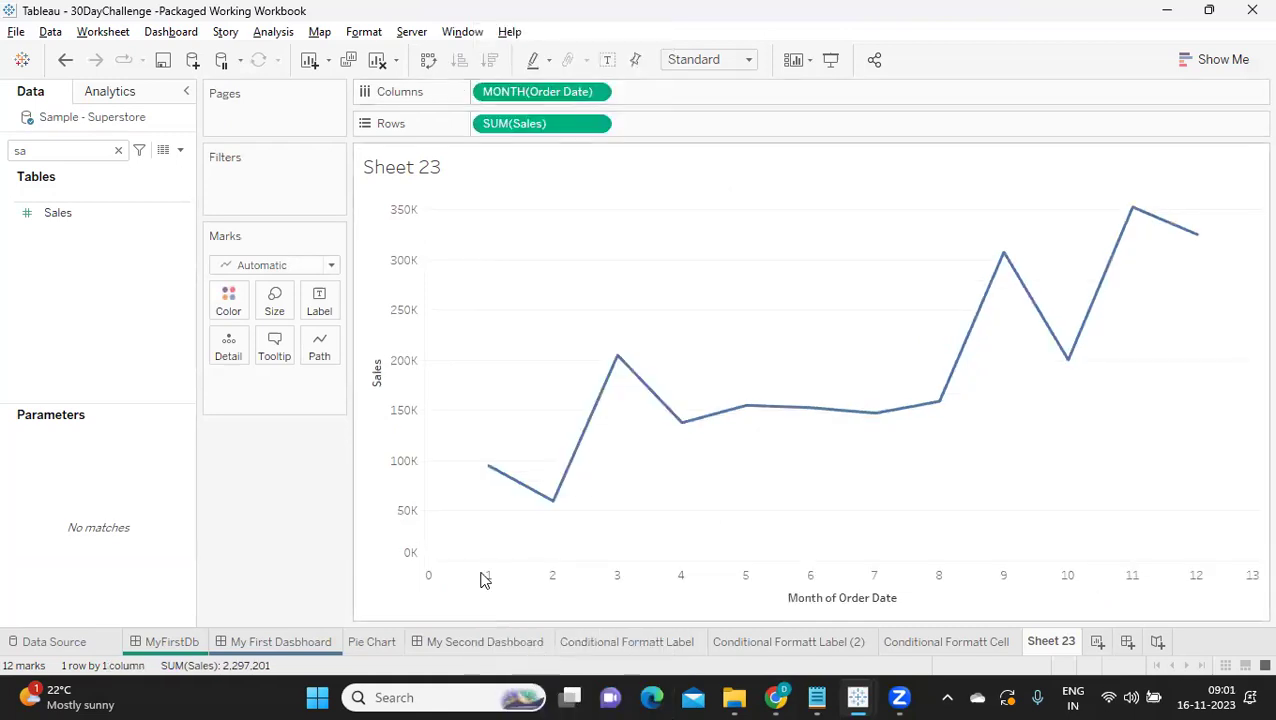
Switch Order Date to the month-and-year level and make it discrete, starting January 2019
{"action": "left_click", "coordinate": [595, 94]}
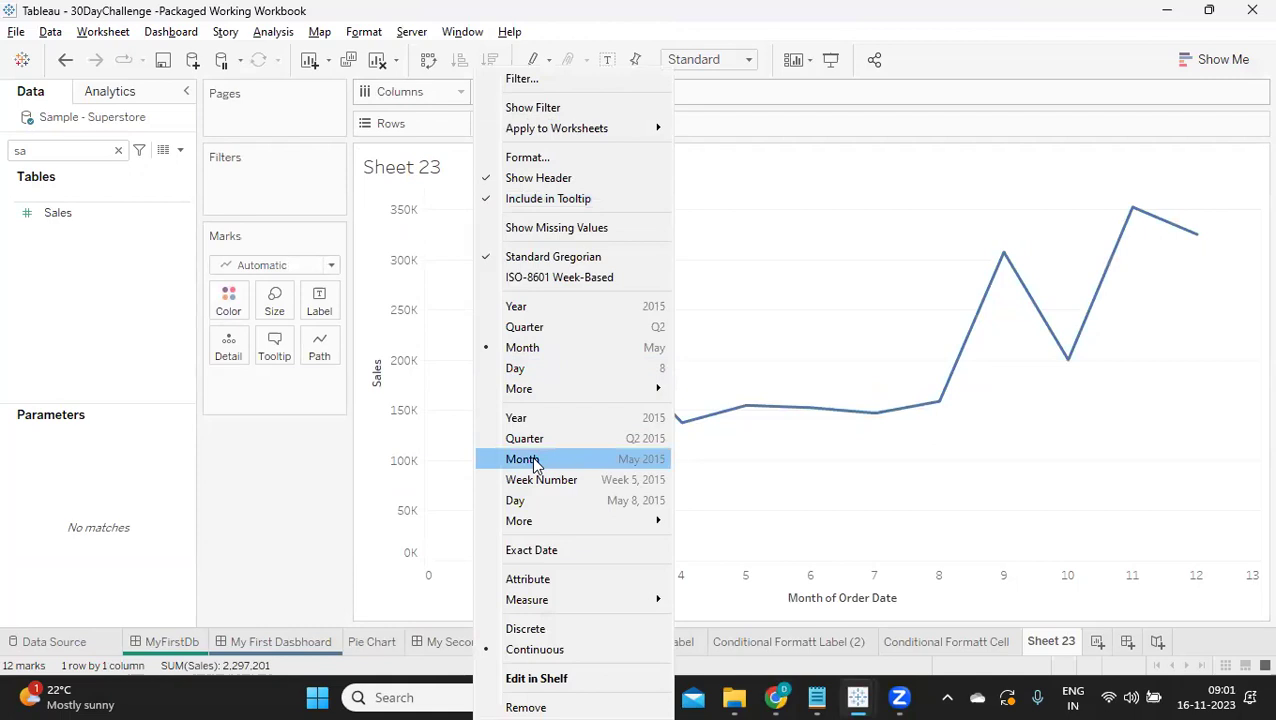
{"action": "left_click", "coordinate": [535, 462]}
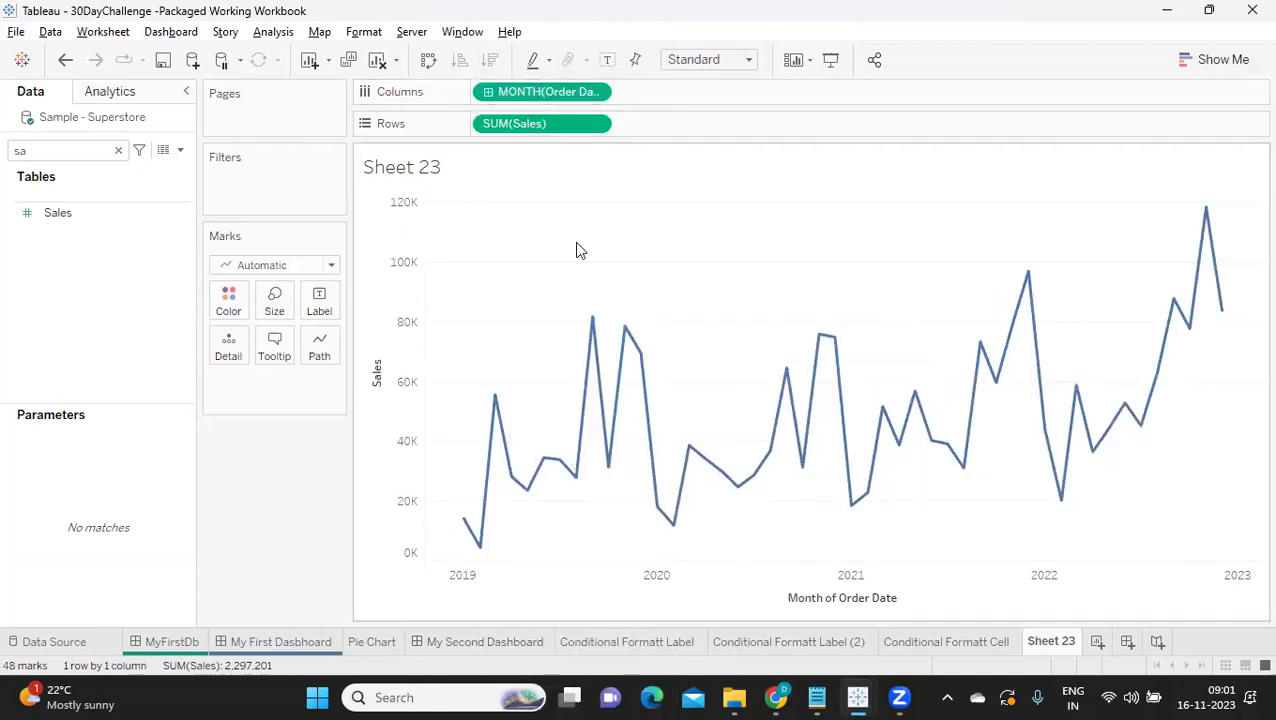
{"action": "left_click", "coordinate": [597, 92]}
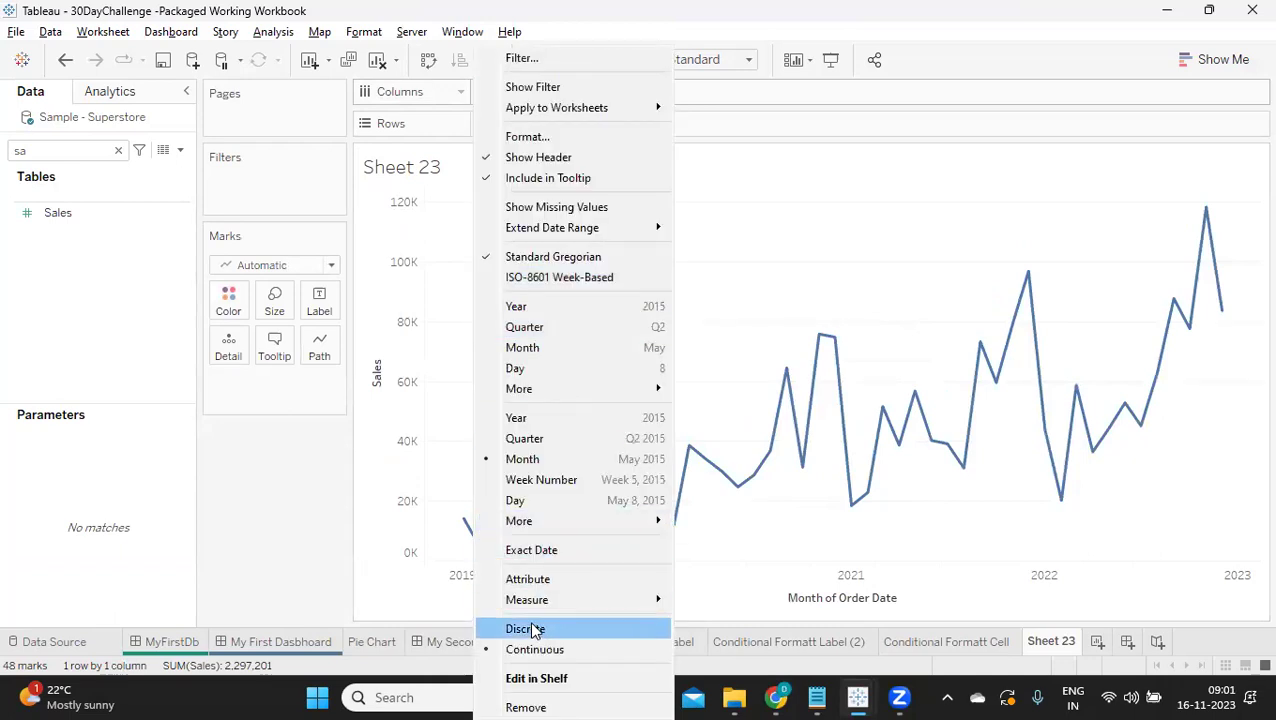
{"action": "left_click", "coordinate": [532, 629]}
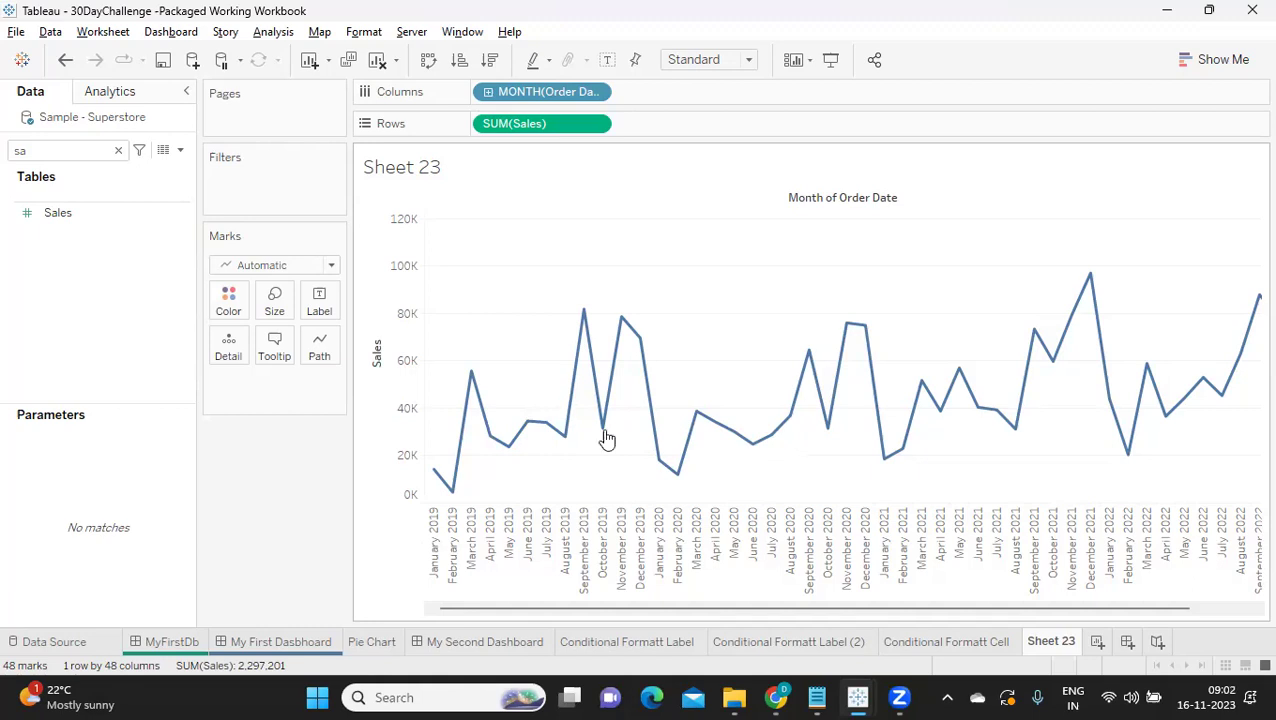
{"action": "mouse_move", "coordinate": [1035, 643]}
Make SUM(Sales) discrete and move MONTH(Order Date) from Columns to Rows
{"action": "left_click", "coordinate": [595, 127]}
{"action": "left_click", "coordinate": [530, 362]}
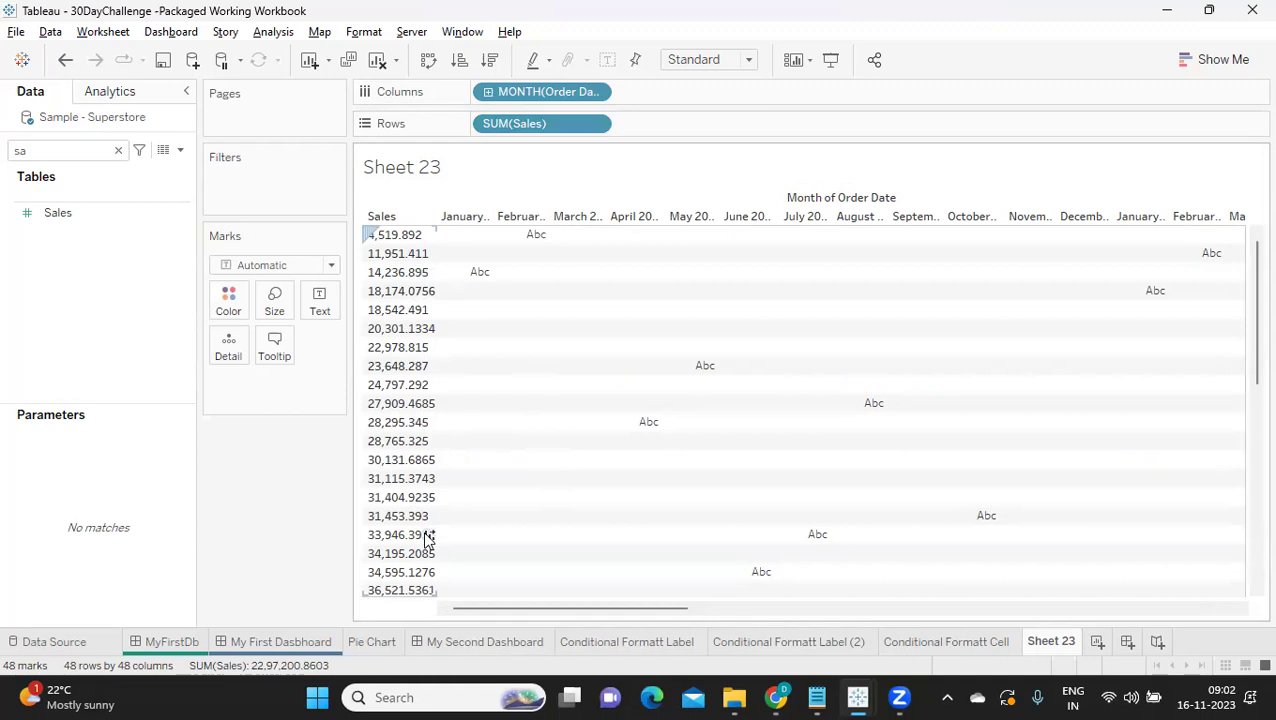
{"action": "left_click_drag", "start_coordinate": [486, 92], "coordinate": [490, 123]}
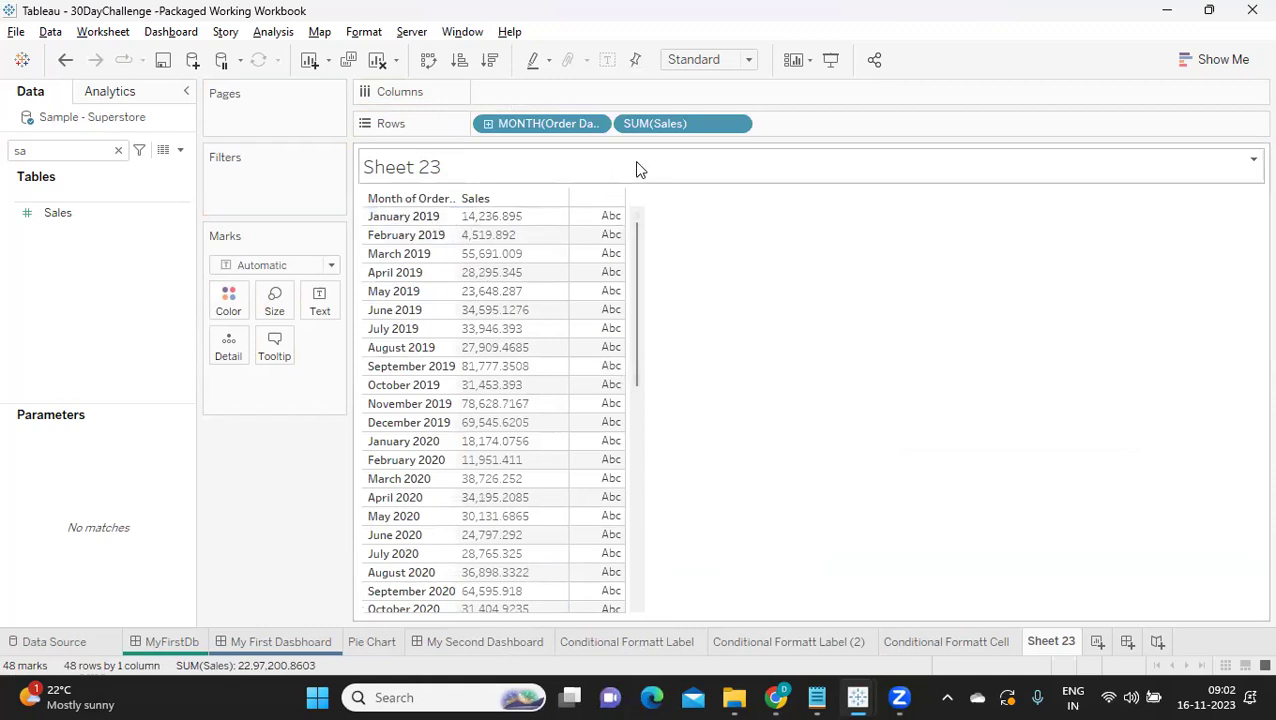
Turn Sales into continuous bars, revert to discrete text, and remove the monthly breakdown
{"action": "left_click", "coordinate": [739, 124]}
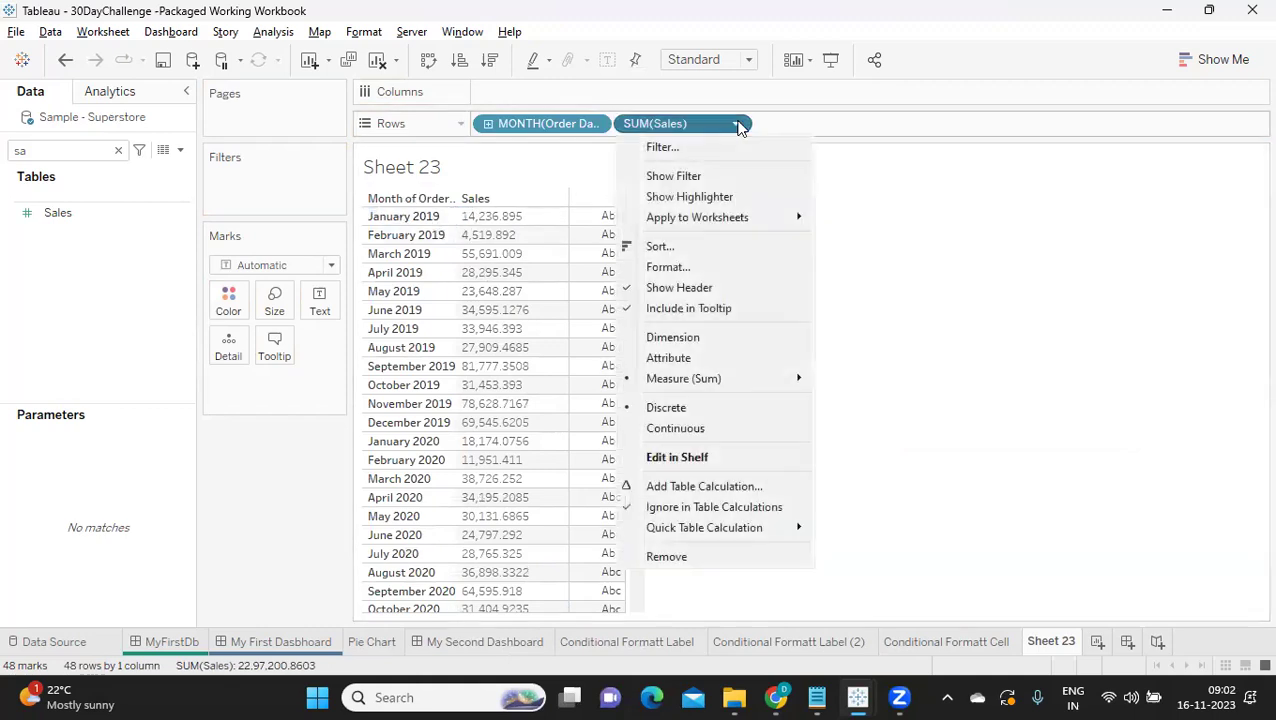
{"action": "left_click", "coordinate": [717, 429]}
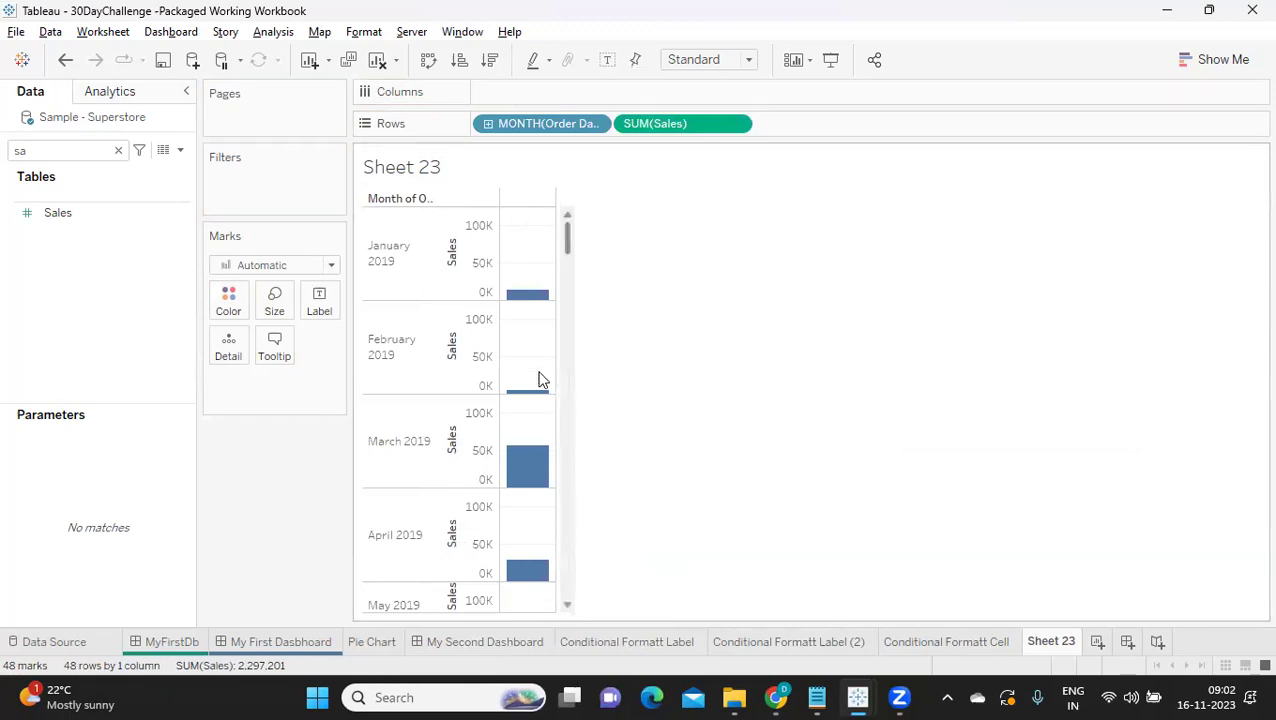
{"action": "mouse_move", "coordinate": [505, 390]}
{"action": "left_click", "coordinate": [736, 124]}
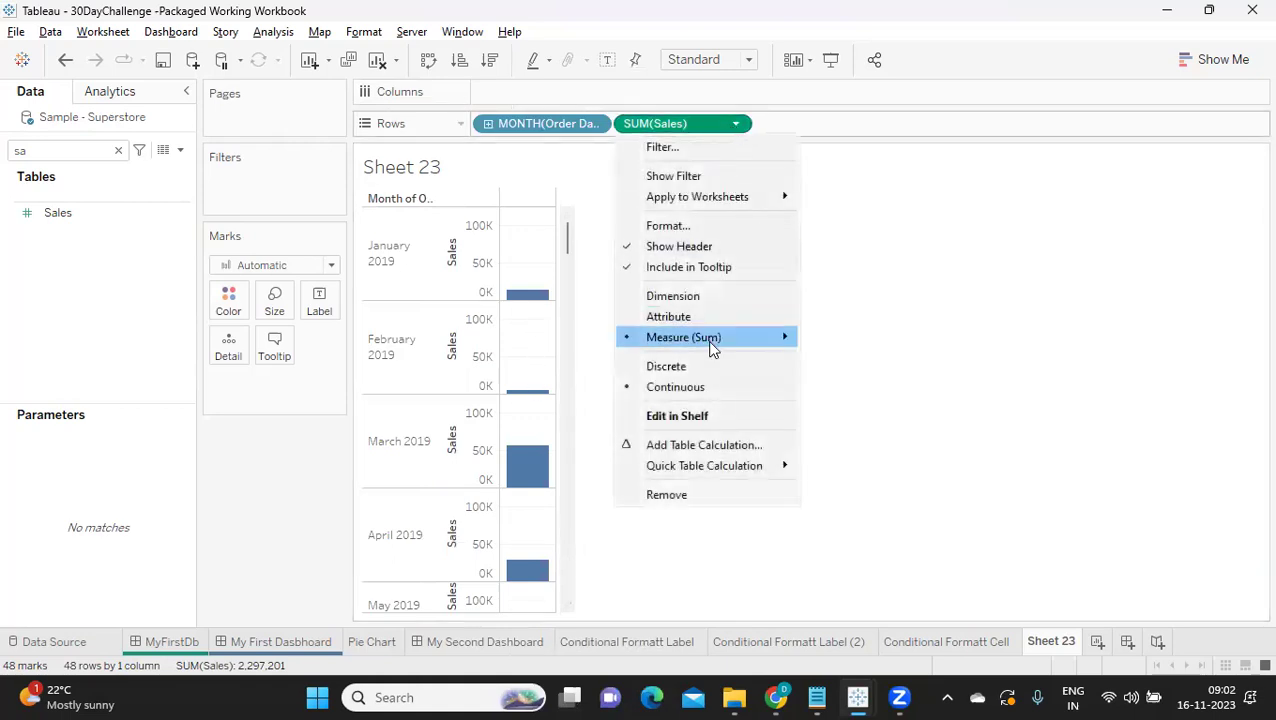
{"action": "left_click", "coordinate": [704, 366]}
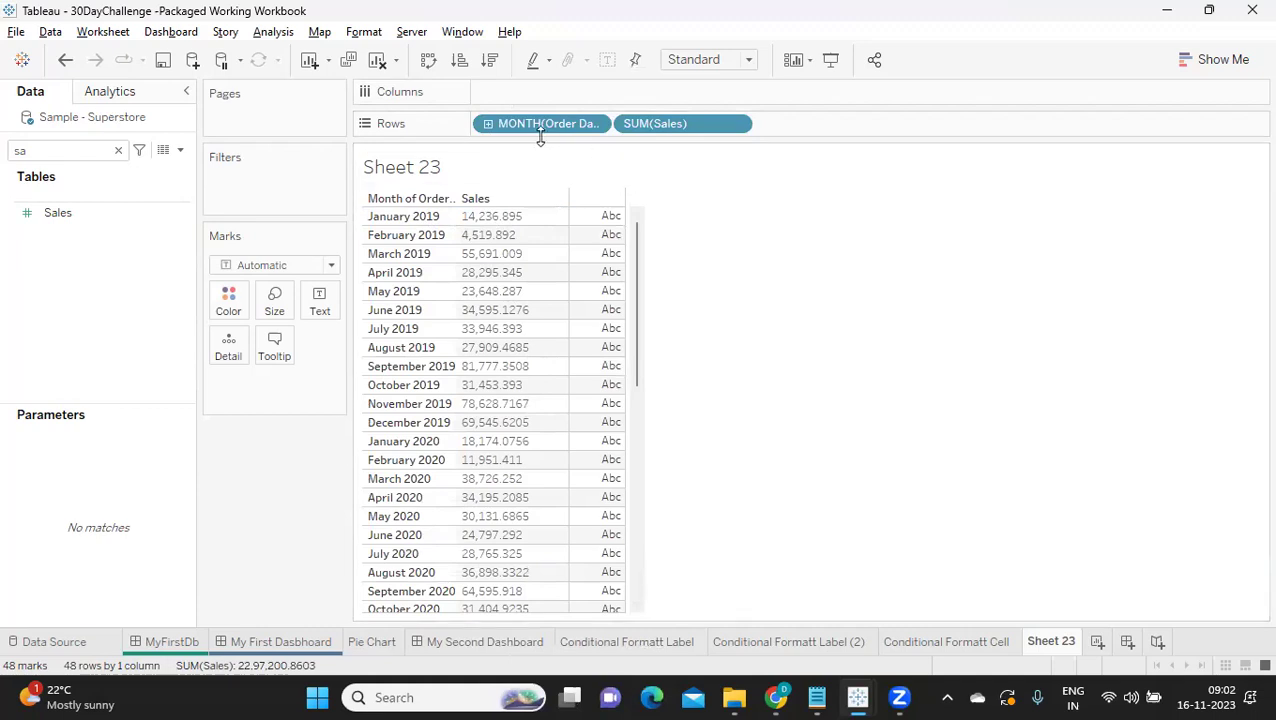
{"action": "left_click_drag", "start_coordinate": [547, 124], "coordinate": [915, 405]}
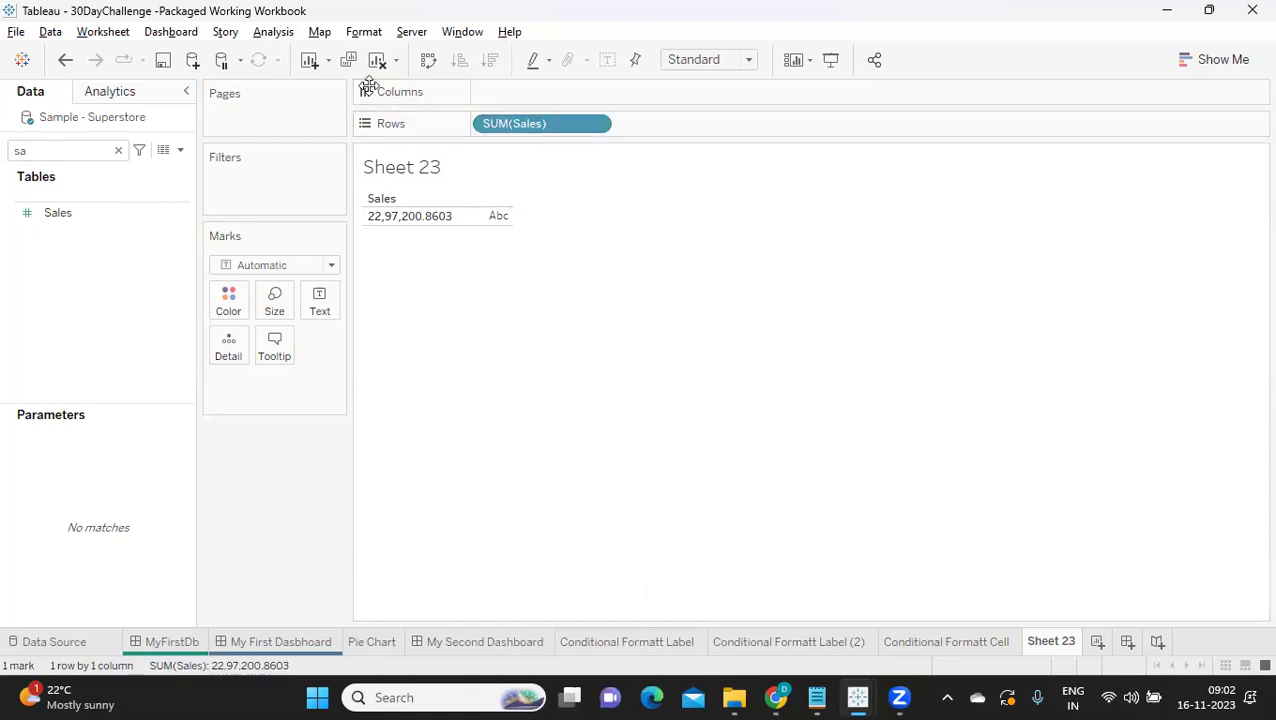
Uncheck Analysis > Aggregate Measures so all 9,994 individual Sales values are listed
{"action": "key", "text": "alt+a"}
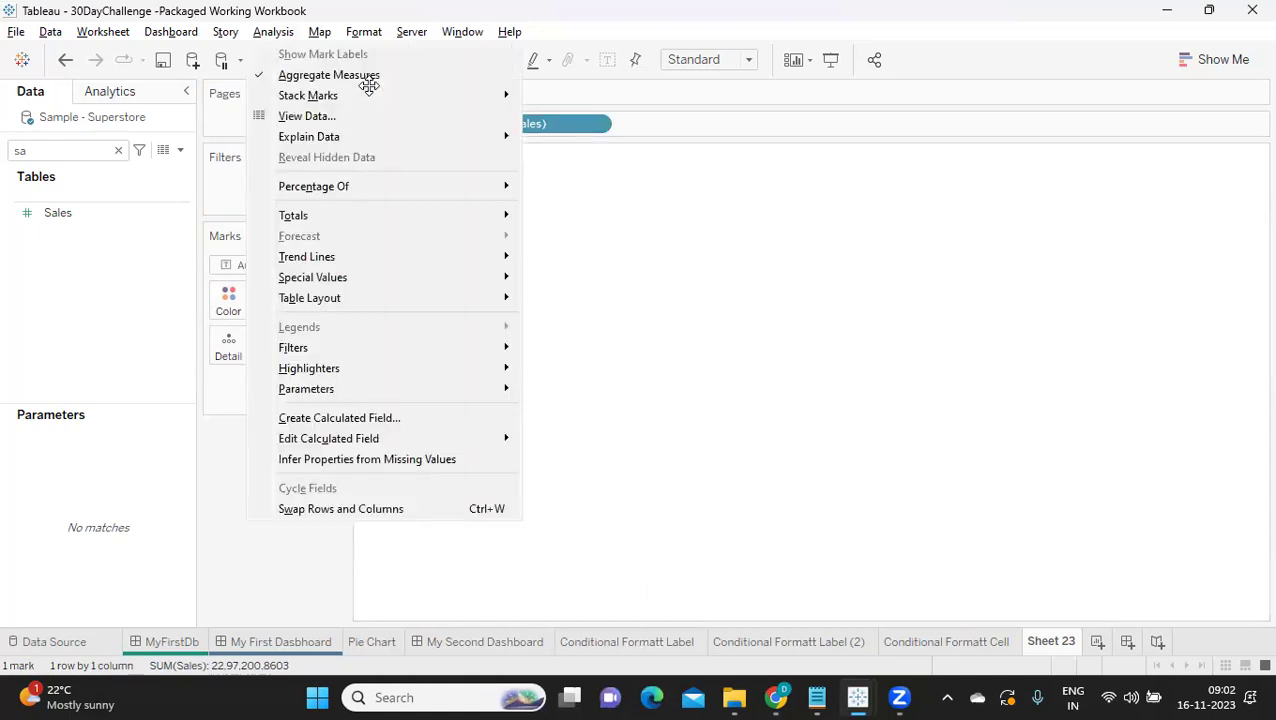
{"action": "left_click", "coordinate": [290, 77]}
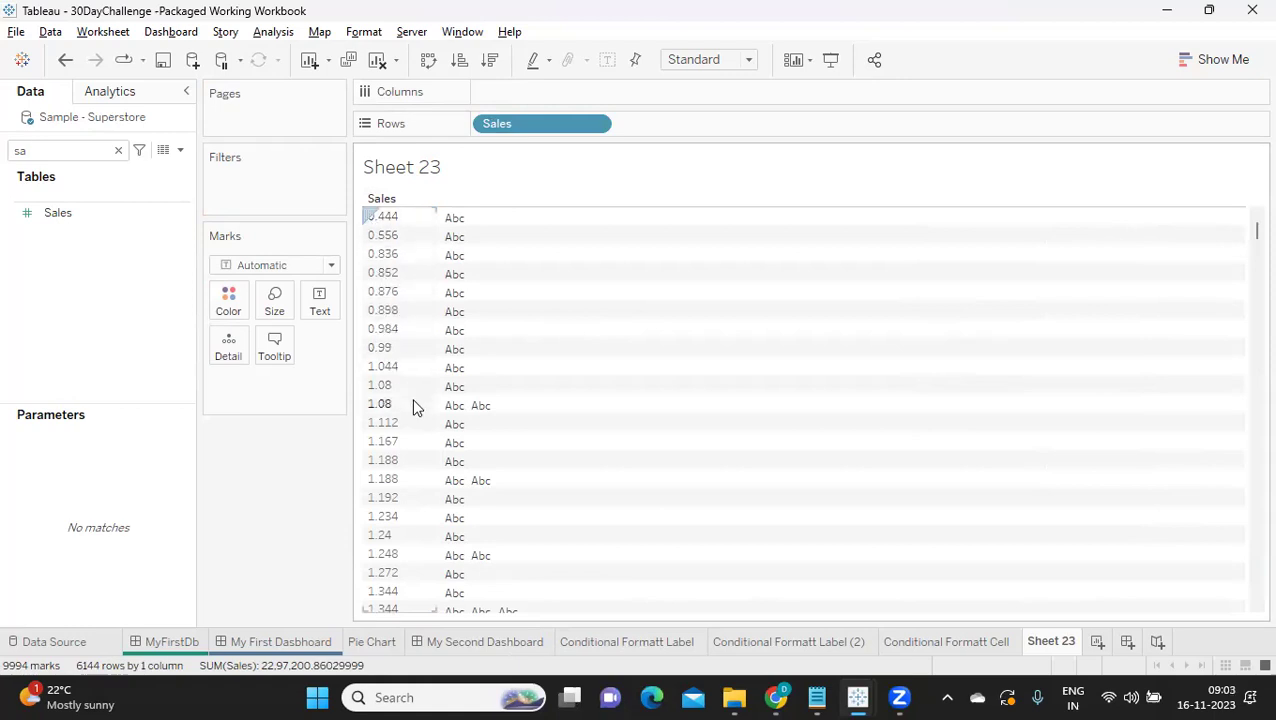
Drag Order ID onto the Text card to label each Sales value
{"action": "left_click", "coordinate": [93, 154]}
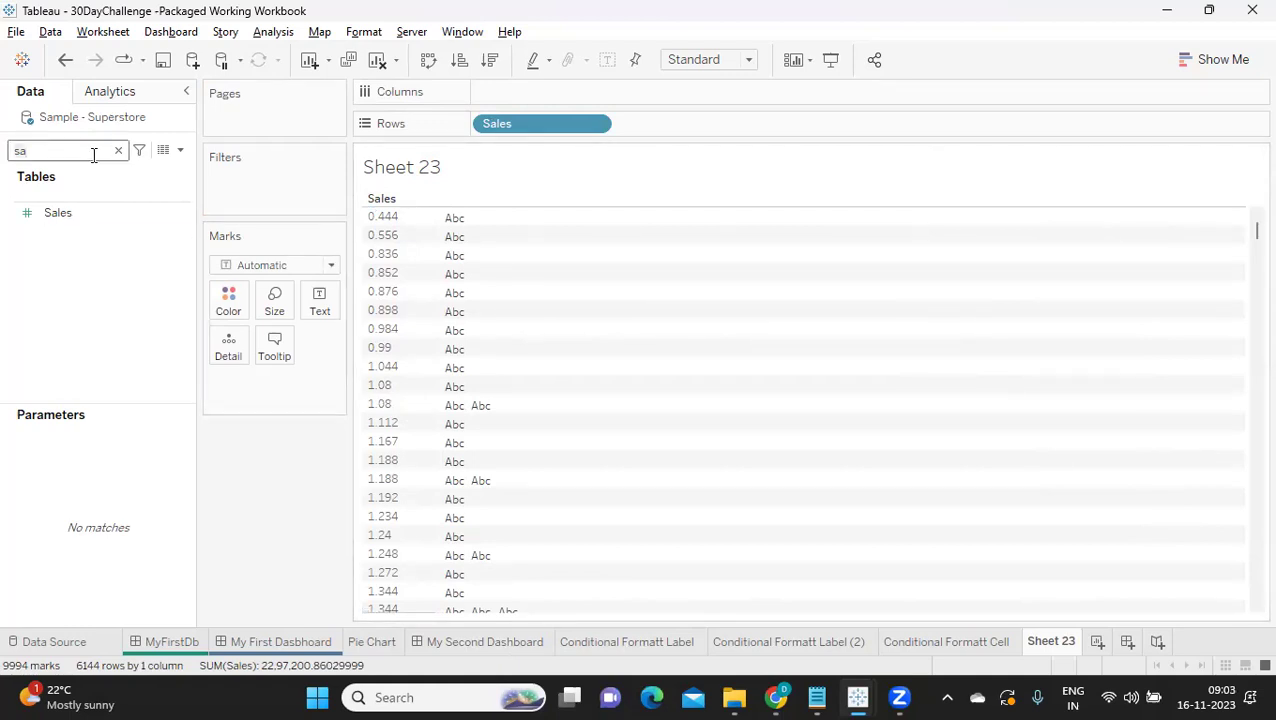
{"action": "key", "text": "BackSpace"}
{"action": "key", "text": "BackSpace"}
{"action": "type", "text": "o"}
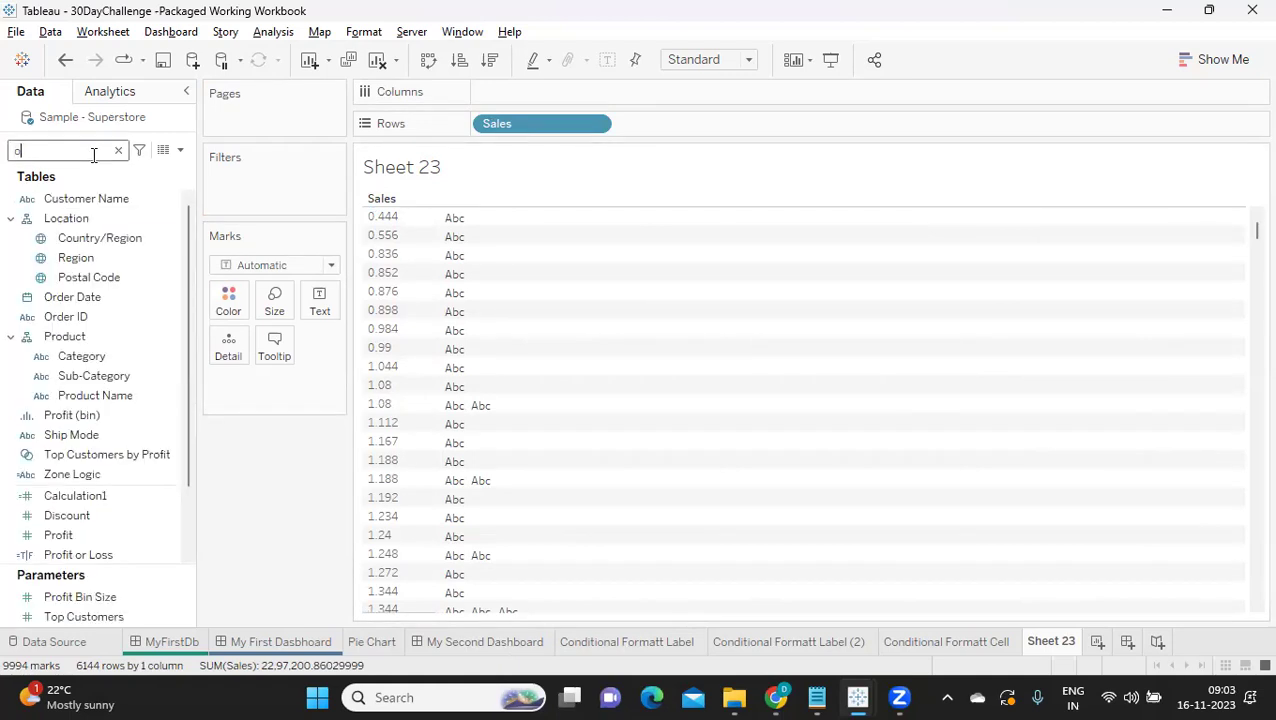
{"action": "left_click", "coordinate": [90, 318]}
{"action": "left_click_drag", "start_coordinate": [90, 322], "coordinate": [322, 302]}
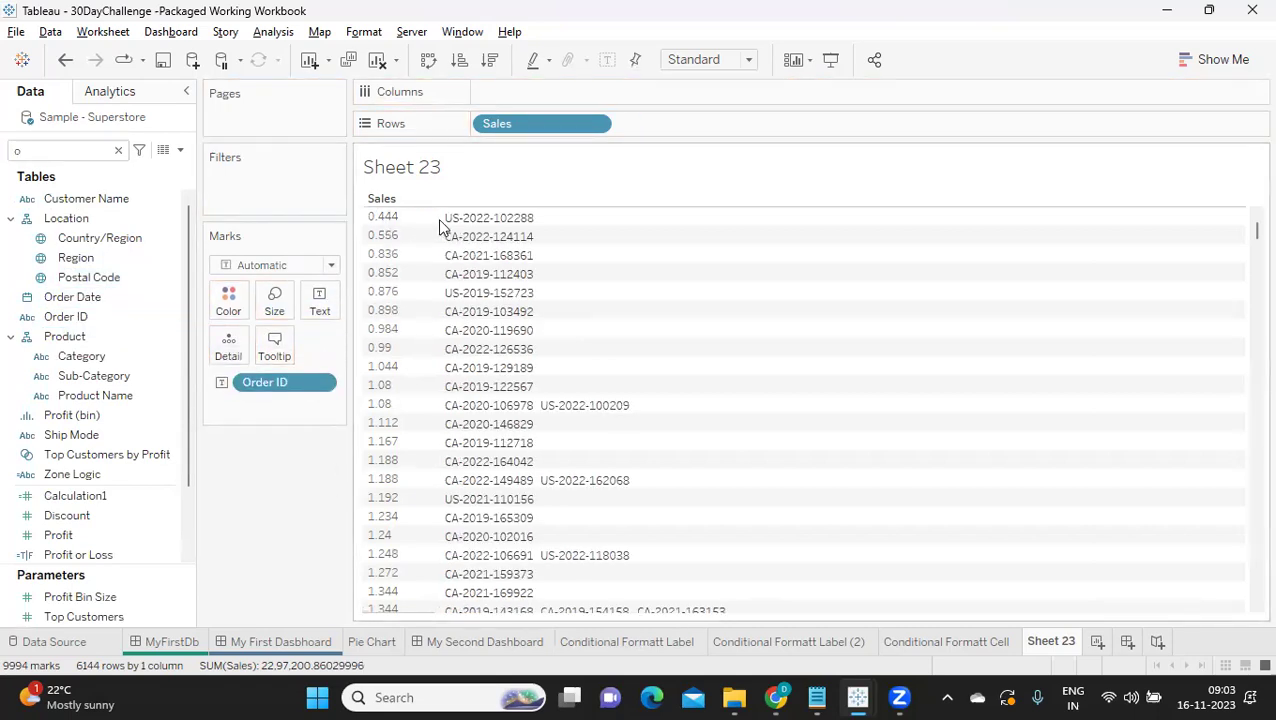
{"action": "left_click", "coordinate": [390, 217]}
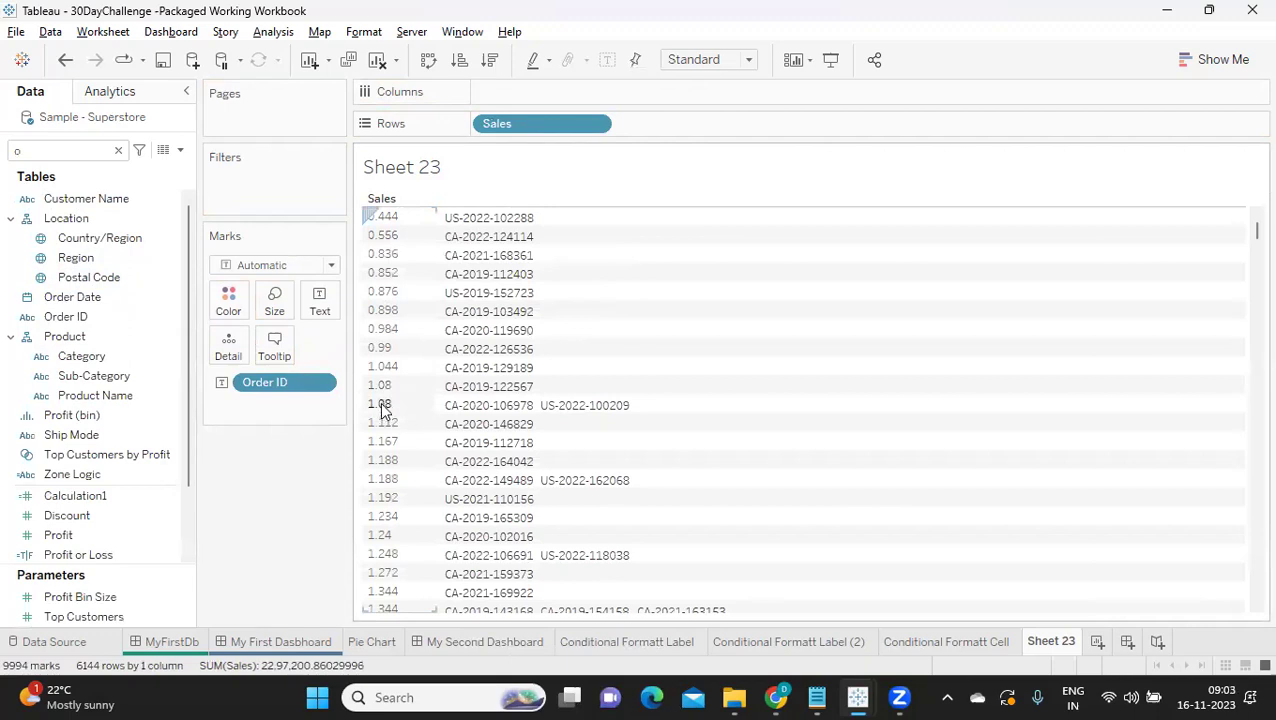
Check the Sales field's aggregation options, keeping it as Sum
{"action": "mouse_move", "coordinate": [452, 410]}
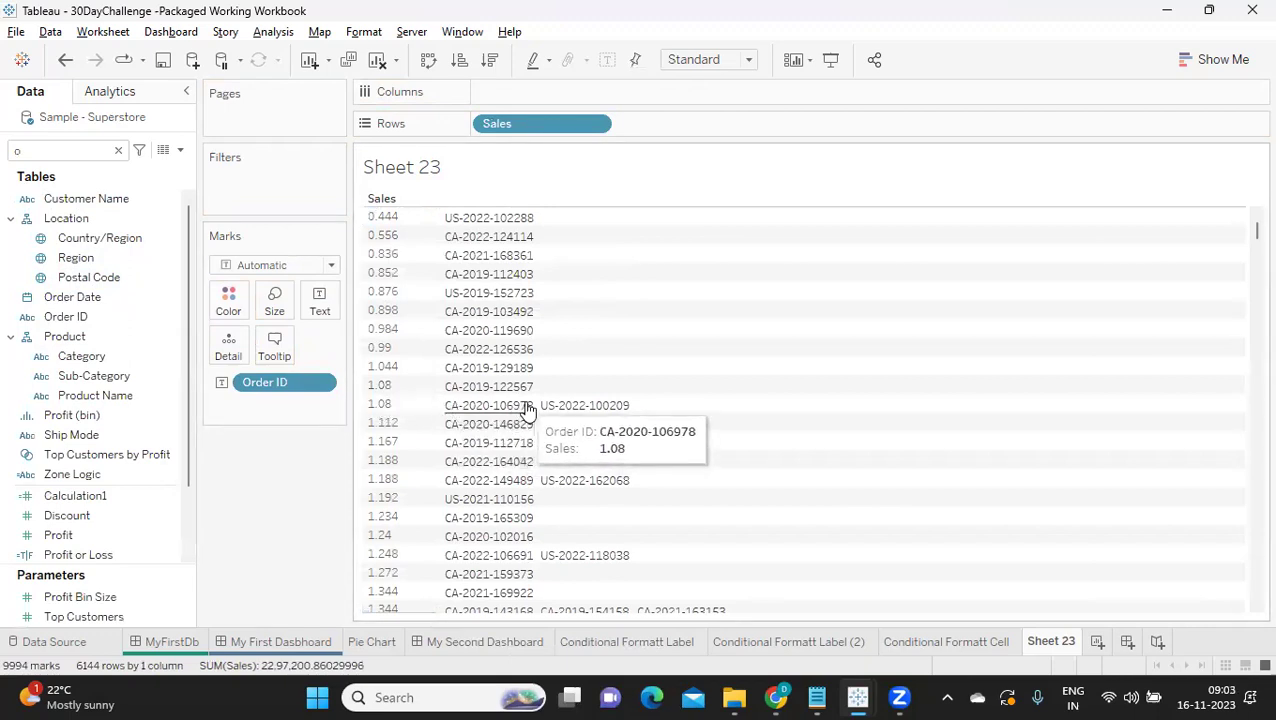
{"action": "mouse_move", "coordinate": [586, 420]}
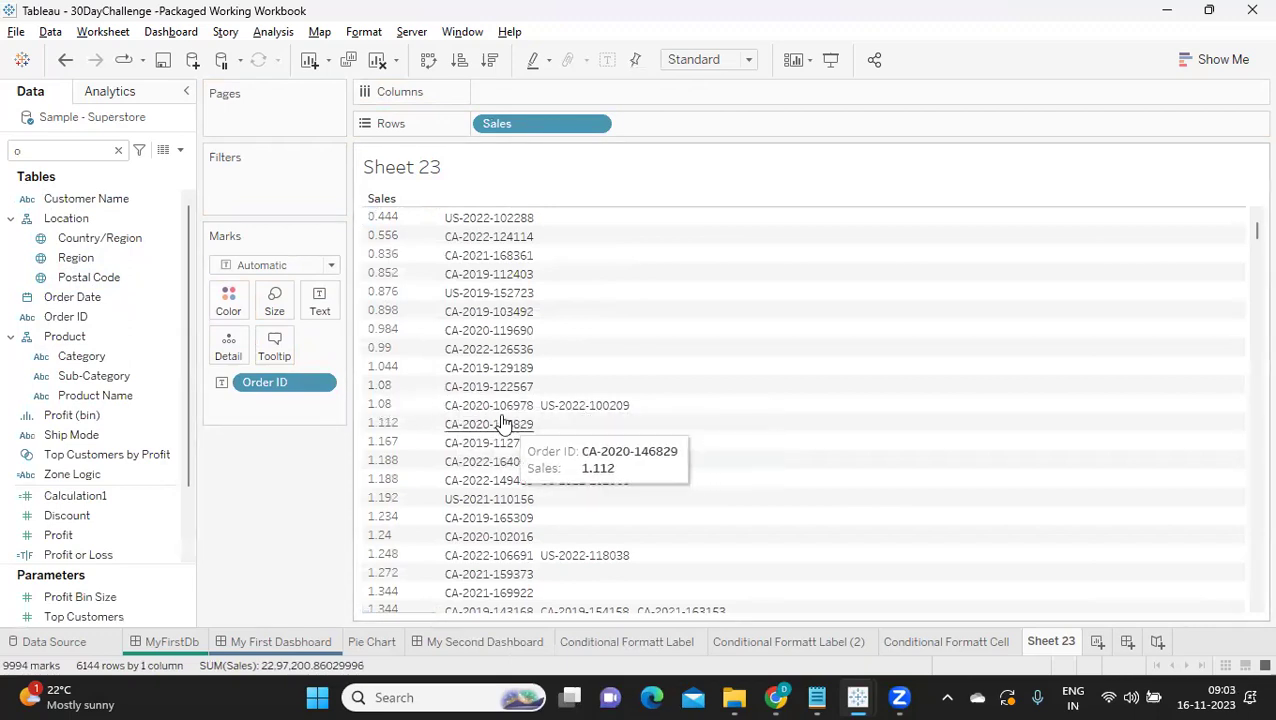
{"action": "mouse_move", "coordinate": [498, 415]}
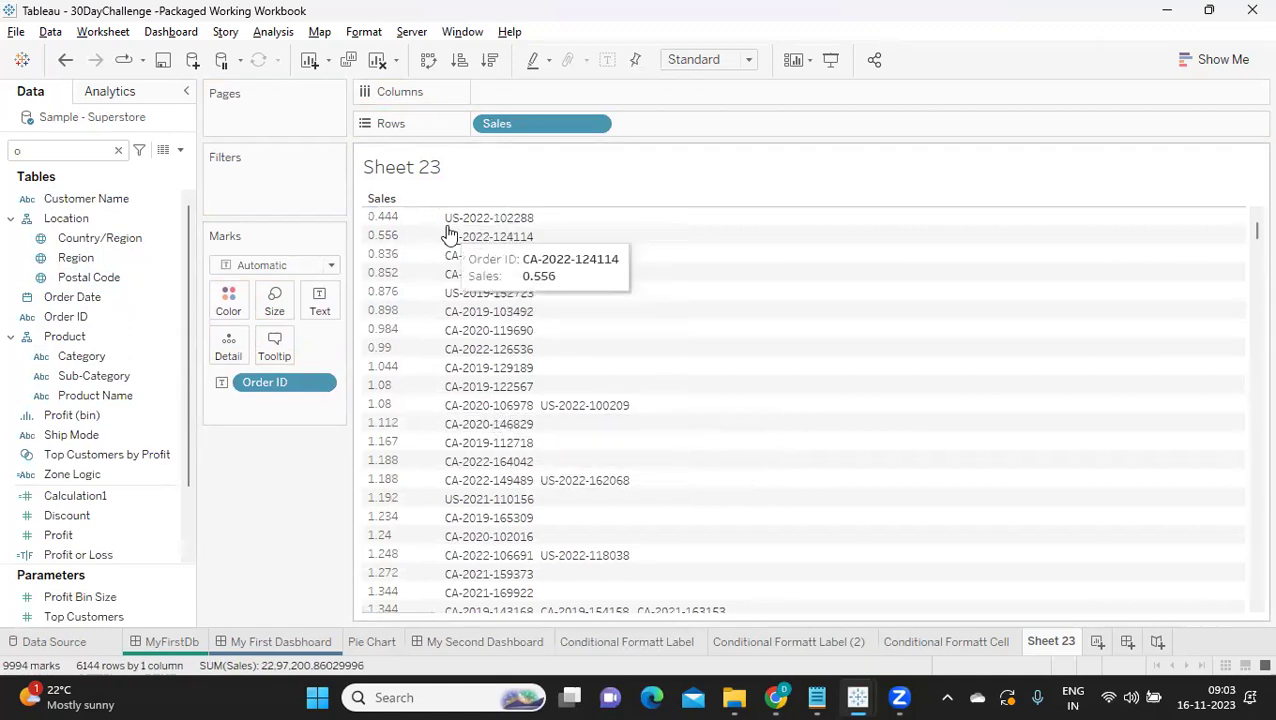
{"action": "left_click", "coordinate": [595, 123]}
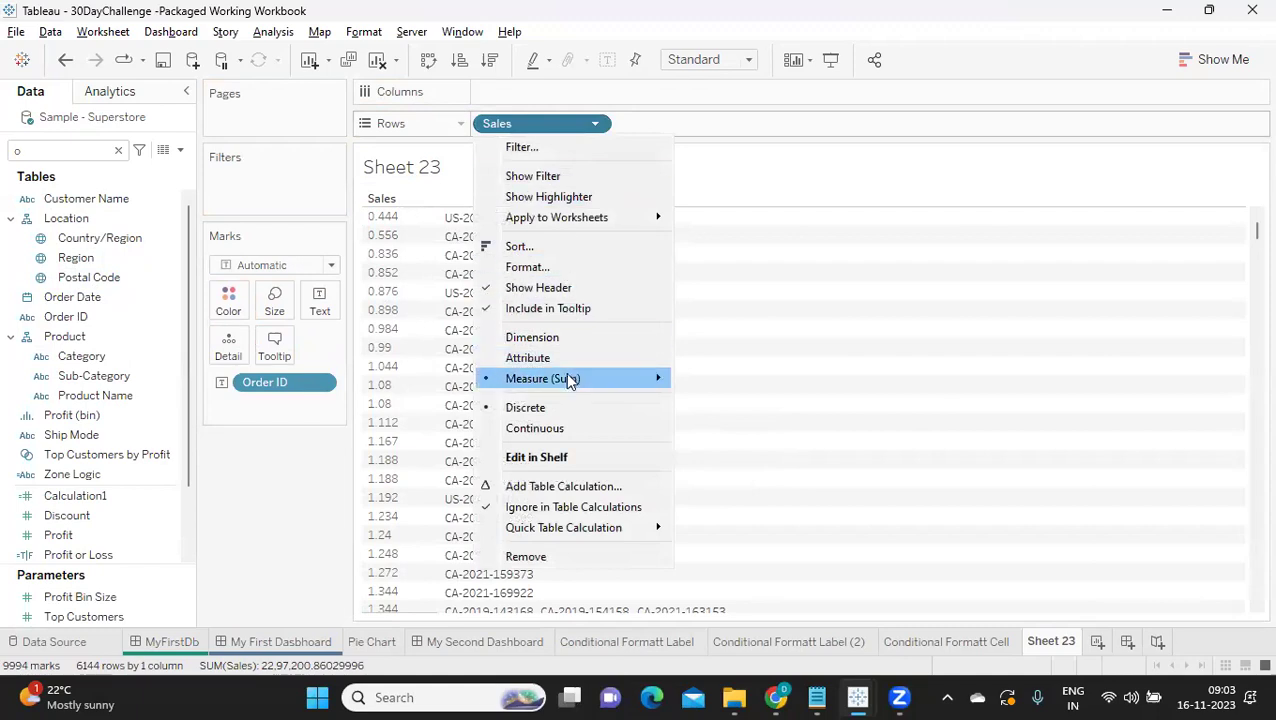
{"action": "mouse_move", "coordinate": [565, 378]}
{"action": "left_click", "coordinate": [706, 382]}
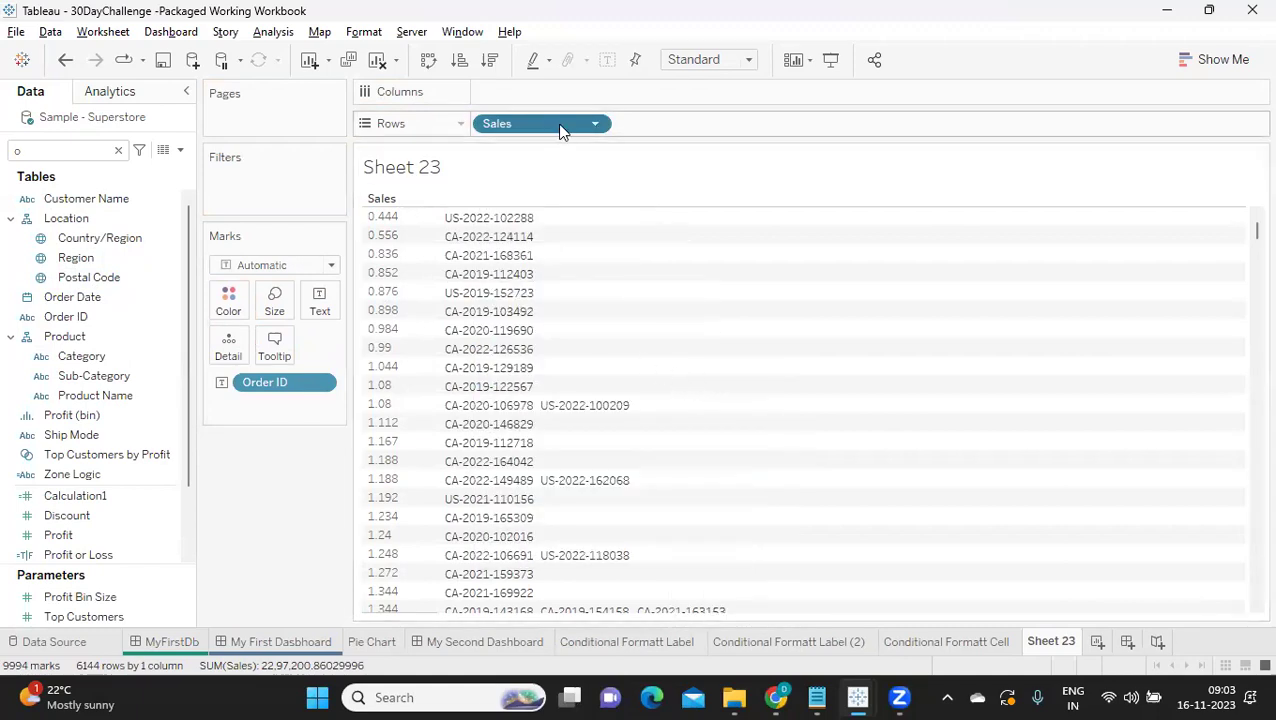
Re-enable Aggregate Measures and add Order ID to Rows before SUM(Sales)
{"action": "left_click", "coordinate": [273, 31]}
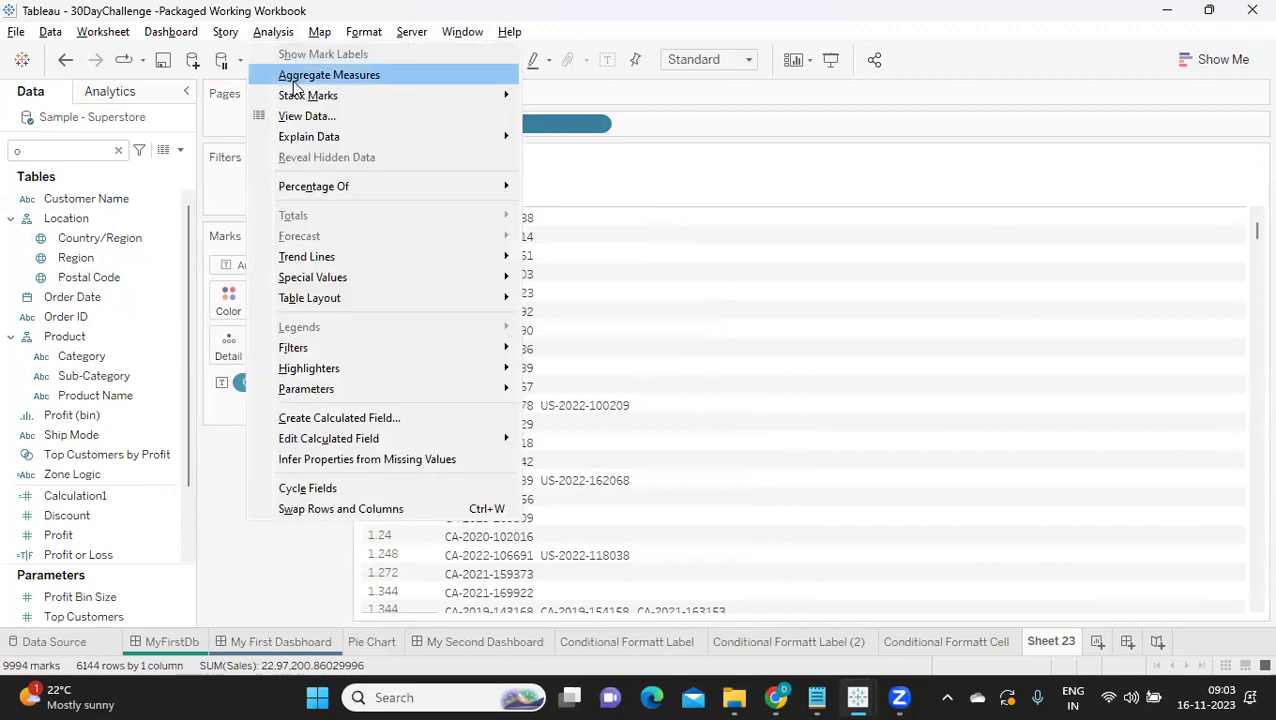
{"action": "left_click", "coordinate": [292, 78]}
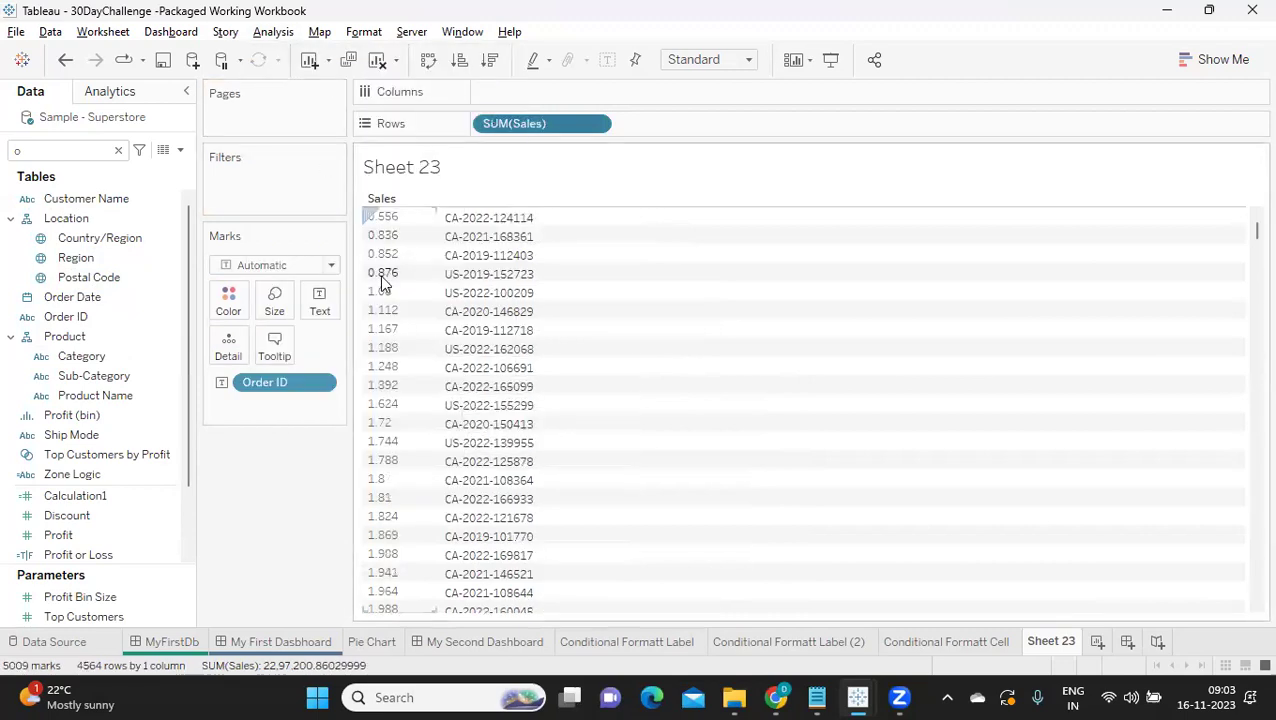
{"action": "left_click_drag", "start_coordinate": [268, 392], "coordinate": [505, 124]}
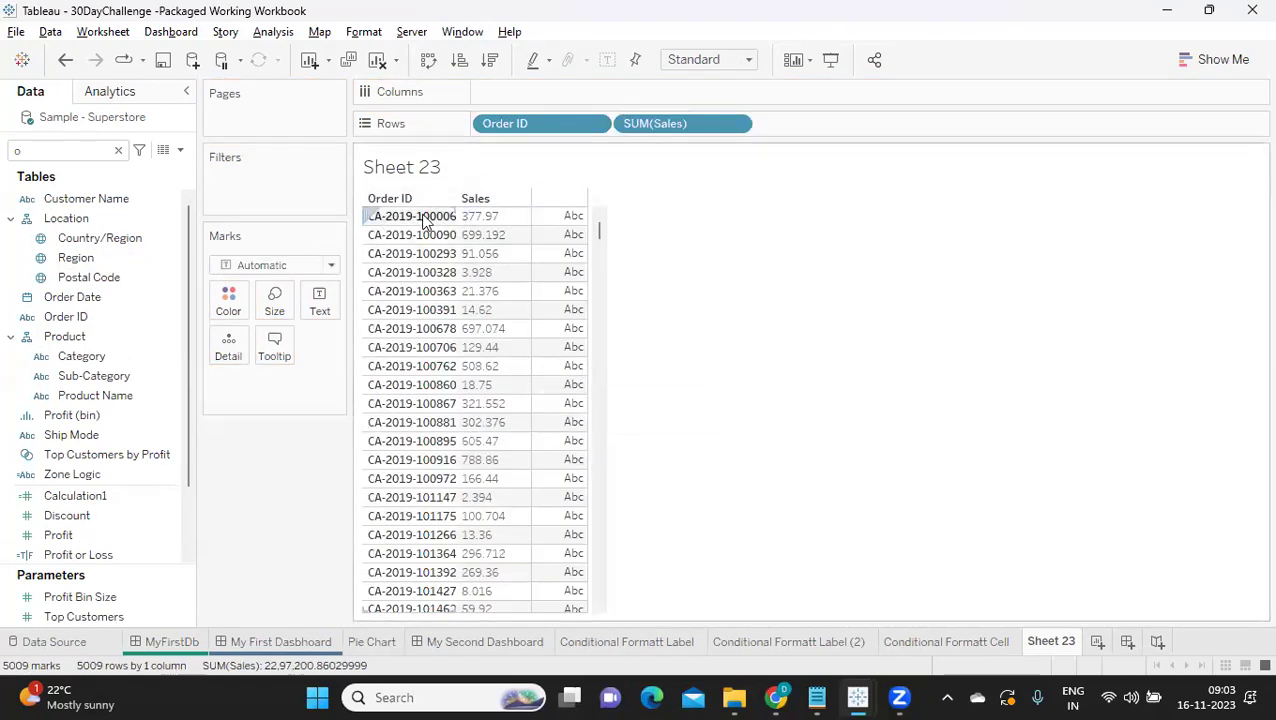
{"action": "left_click", "coordinate": [482, 217]}
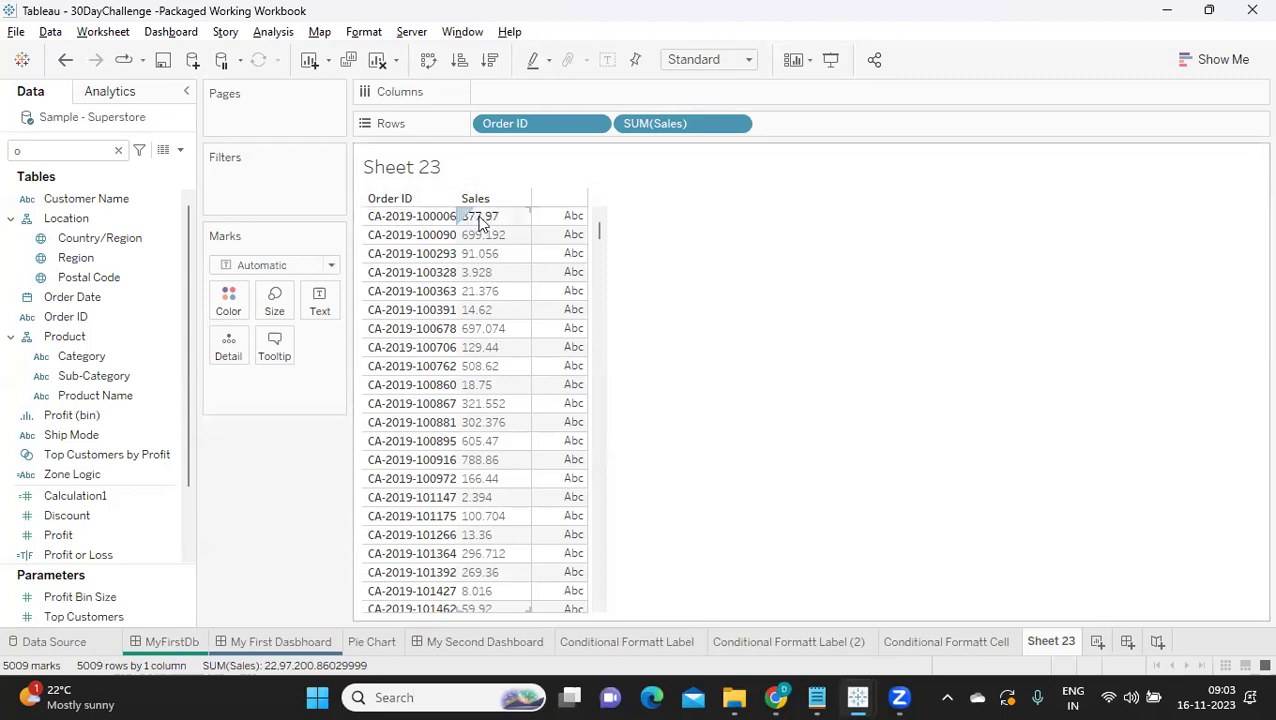
Turn off Aggregate Measures again so individual Sales values appear under each Order ID
{"action": "left_click", "coordinate": [737, 125]}
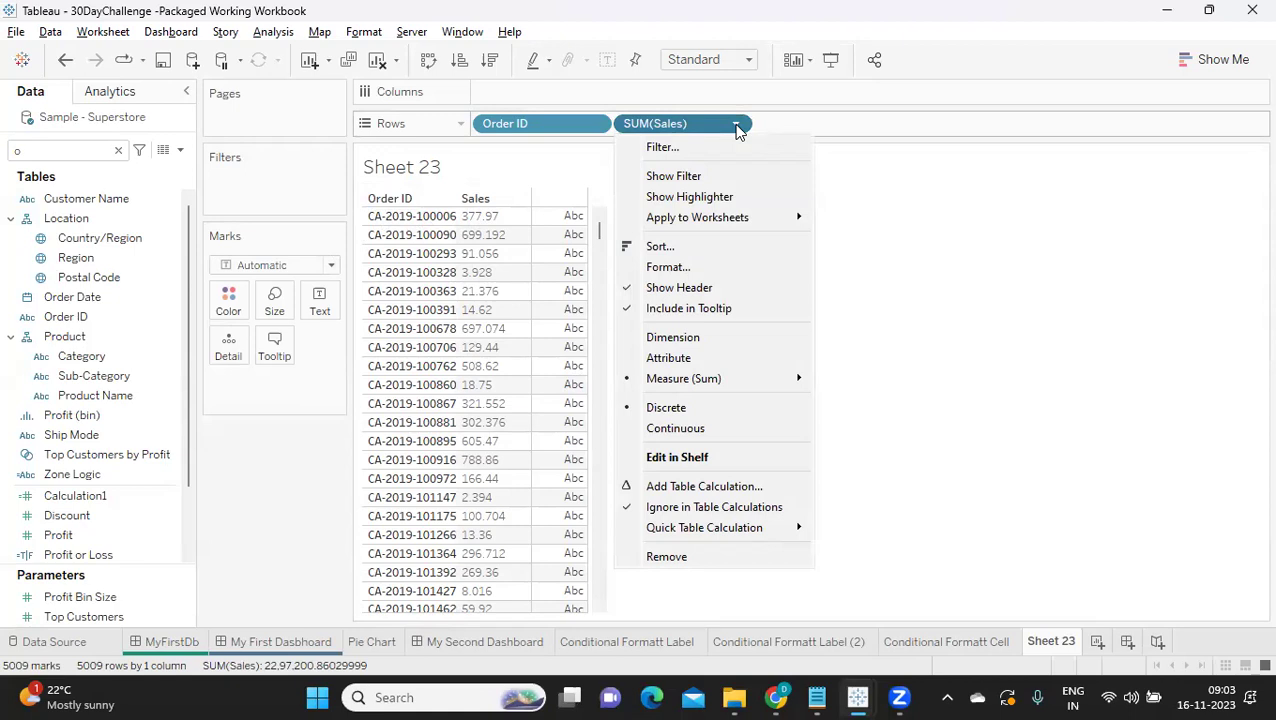
{"action": "left_click", "coordinate": [305, 86]}
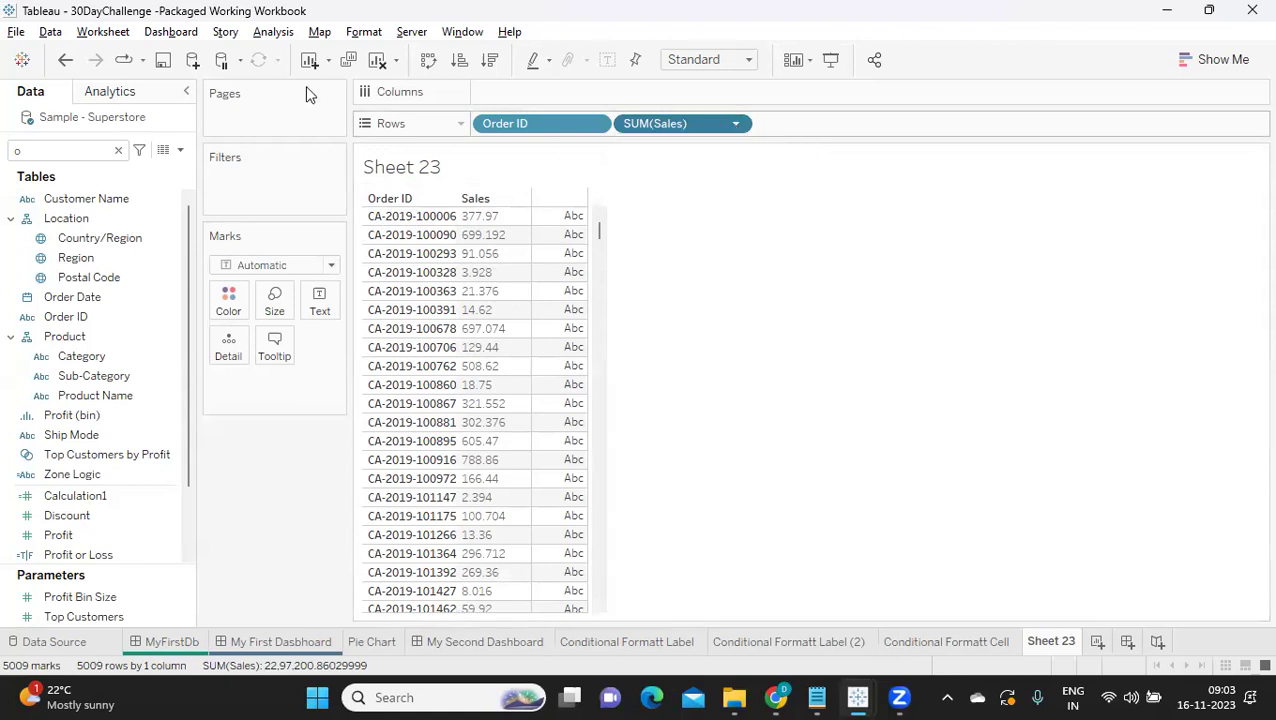
{"action": "key", "text": "alt+a"}
{"action": "key", "text": "Return"}
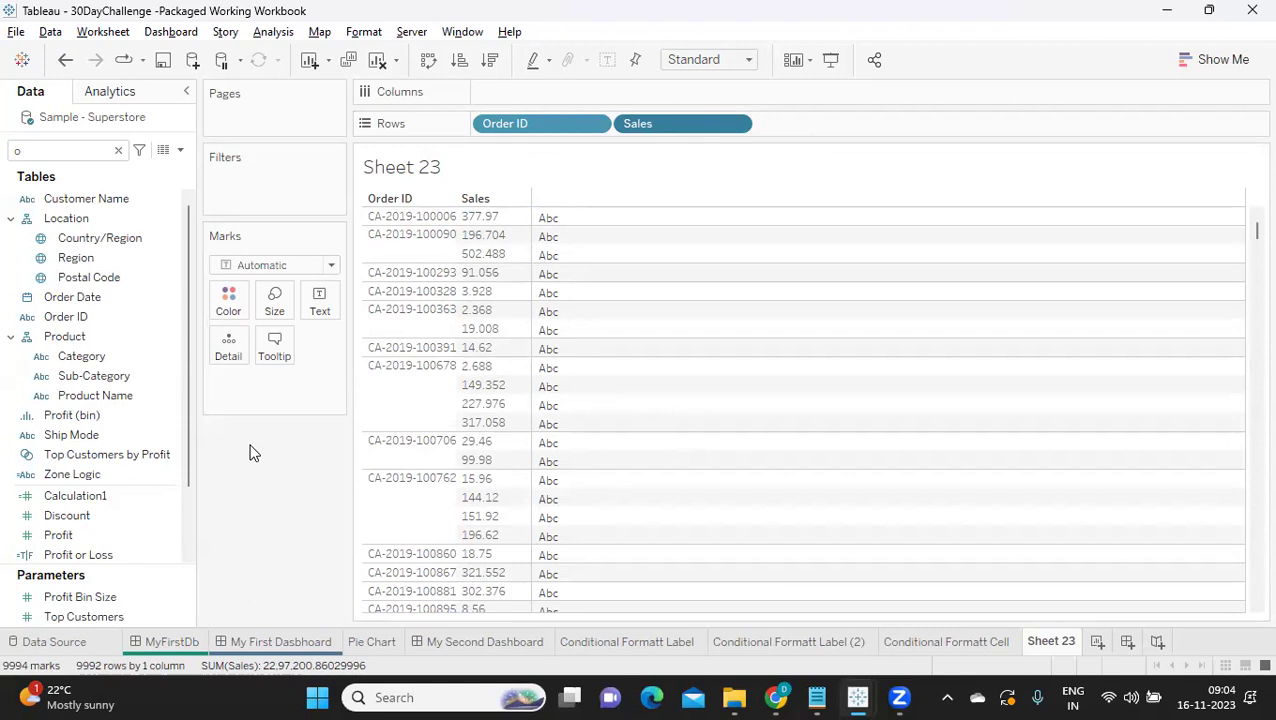
View the Describe dialog for the Customer Name field, then close it
{"action": "left_click", "coordinate": [168, 200]}
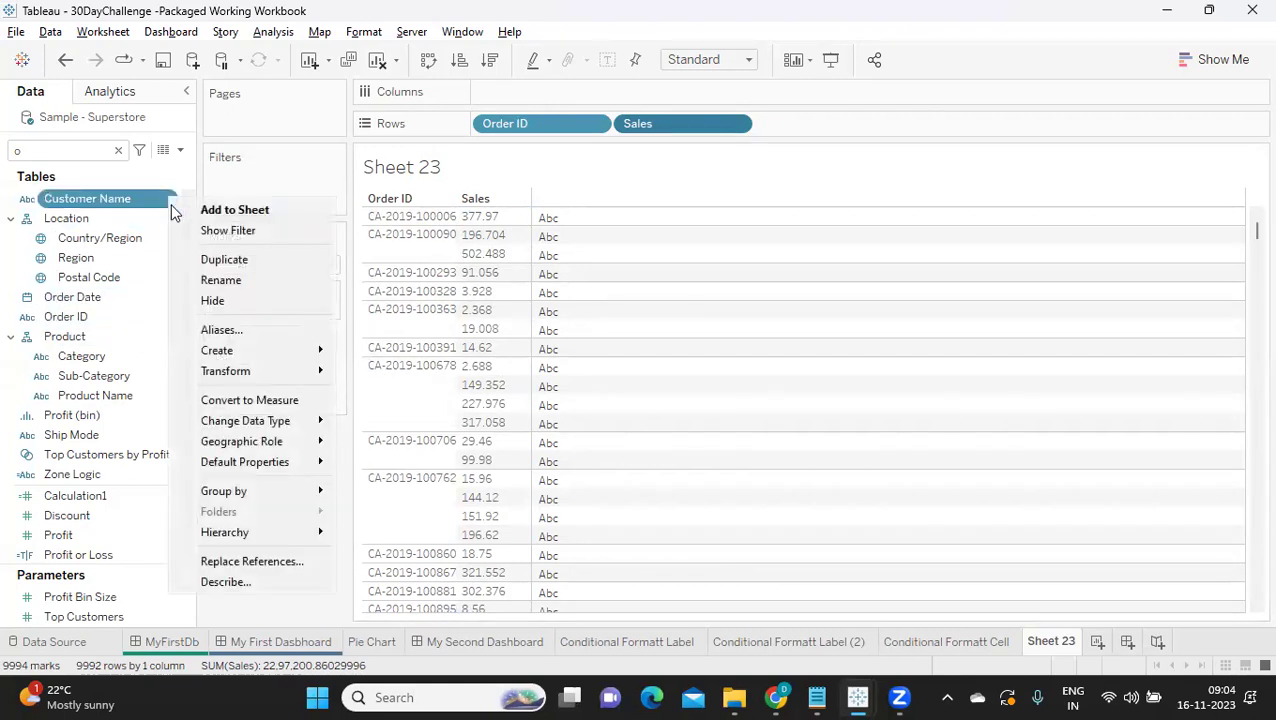
{"action": "left_click", "coordinate": [229, 584]}
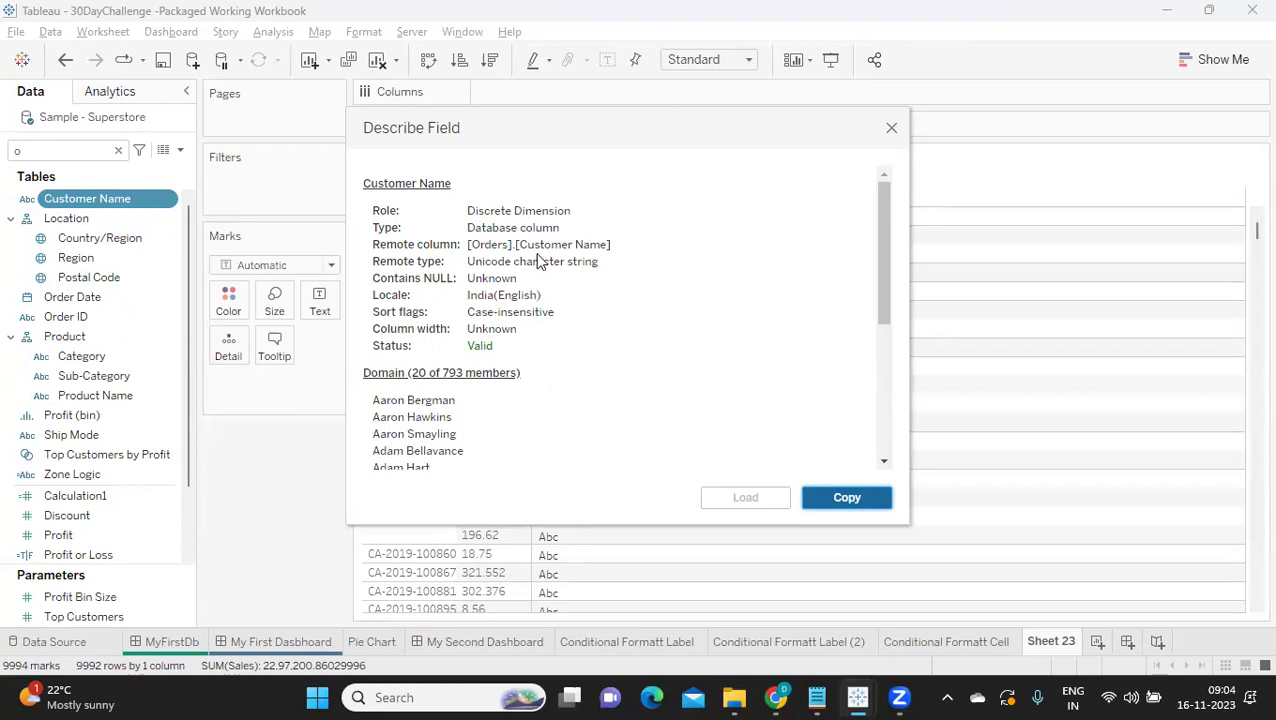
{"action": "left_click", "coordinate": [891, 128]}
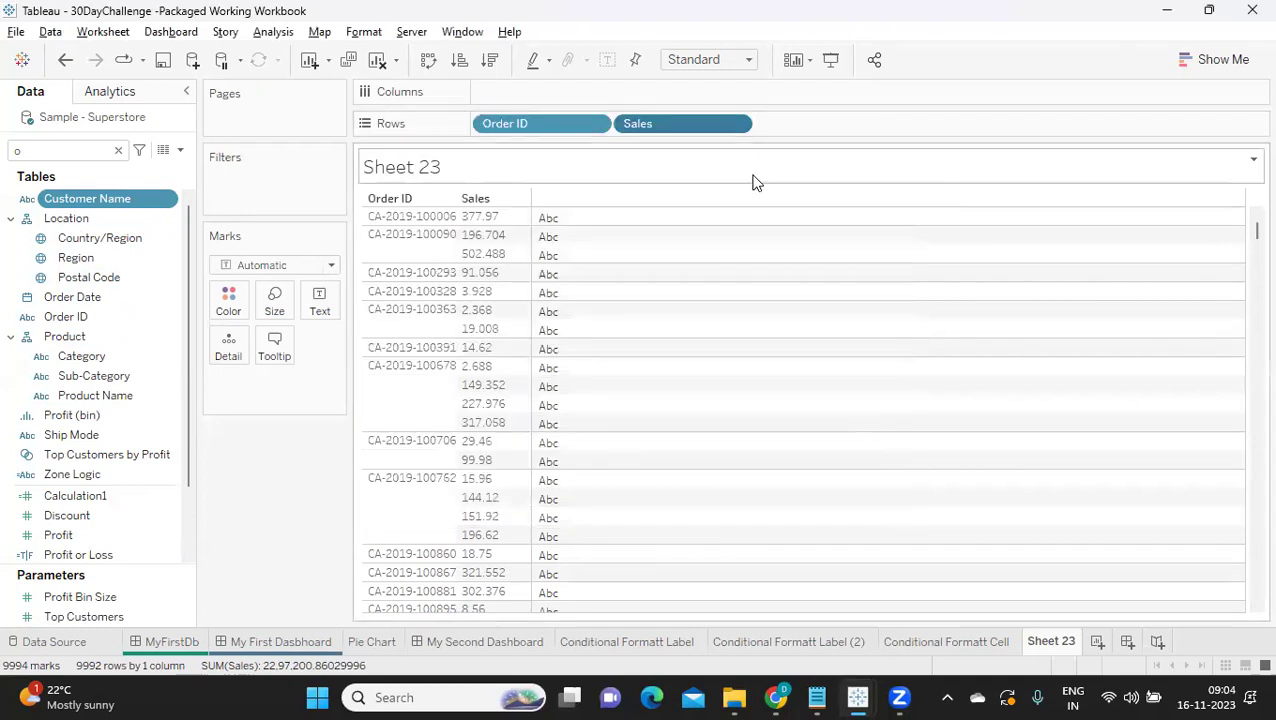
Rename the Order ID field to 'Order Number' from its field menu
{"action": "left_click", "coordinate": [76, 317]}
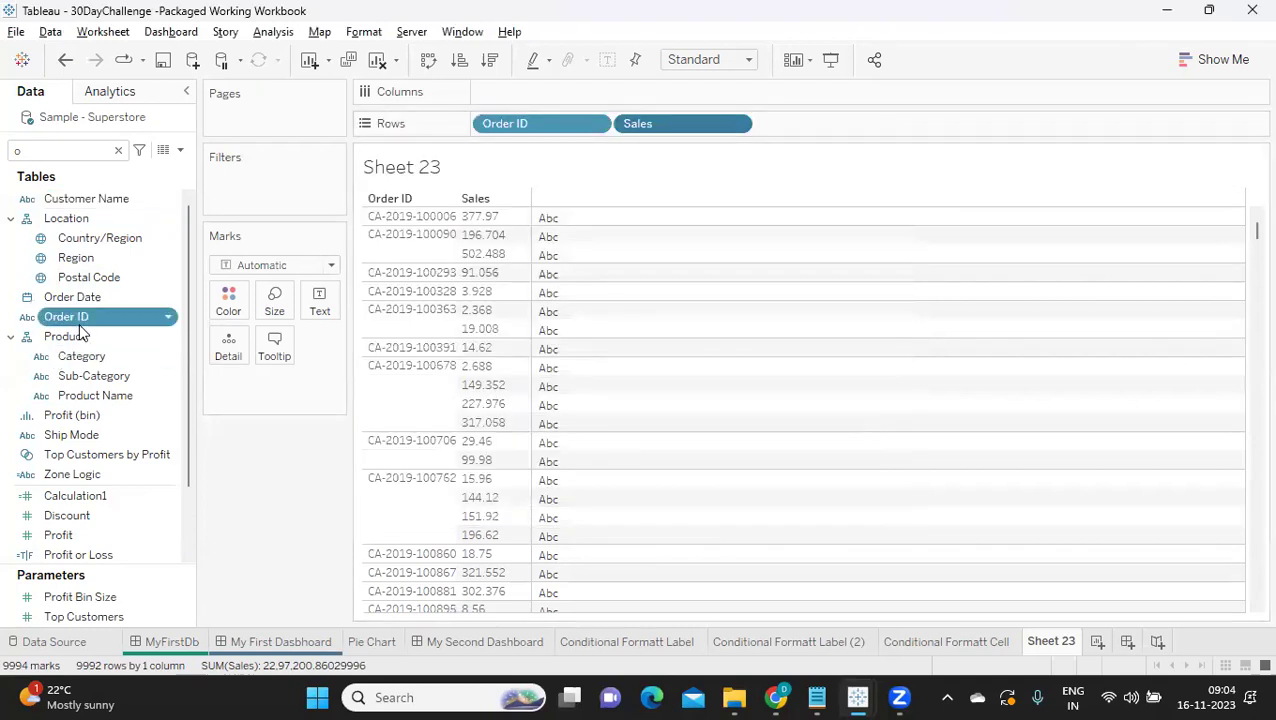
{"action": "left_click", "coordinate": [168, 318]}
{"action": "left_click", "coordinate": [228, 403]}
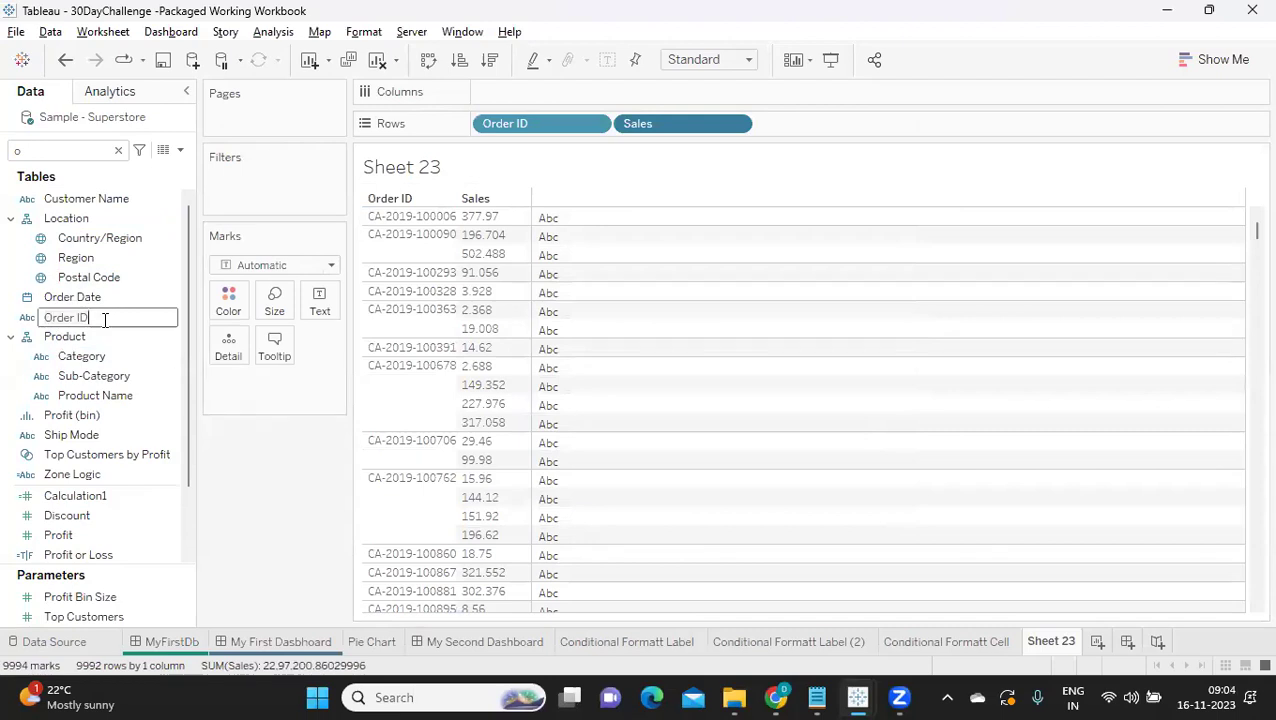
{"action": "key", "text": "BackSpace"}
{"action": "key", "text": "BackSpace"}
{"action": "type", "text": "Number"}
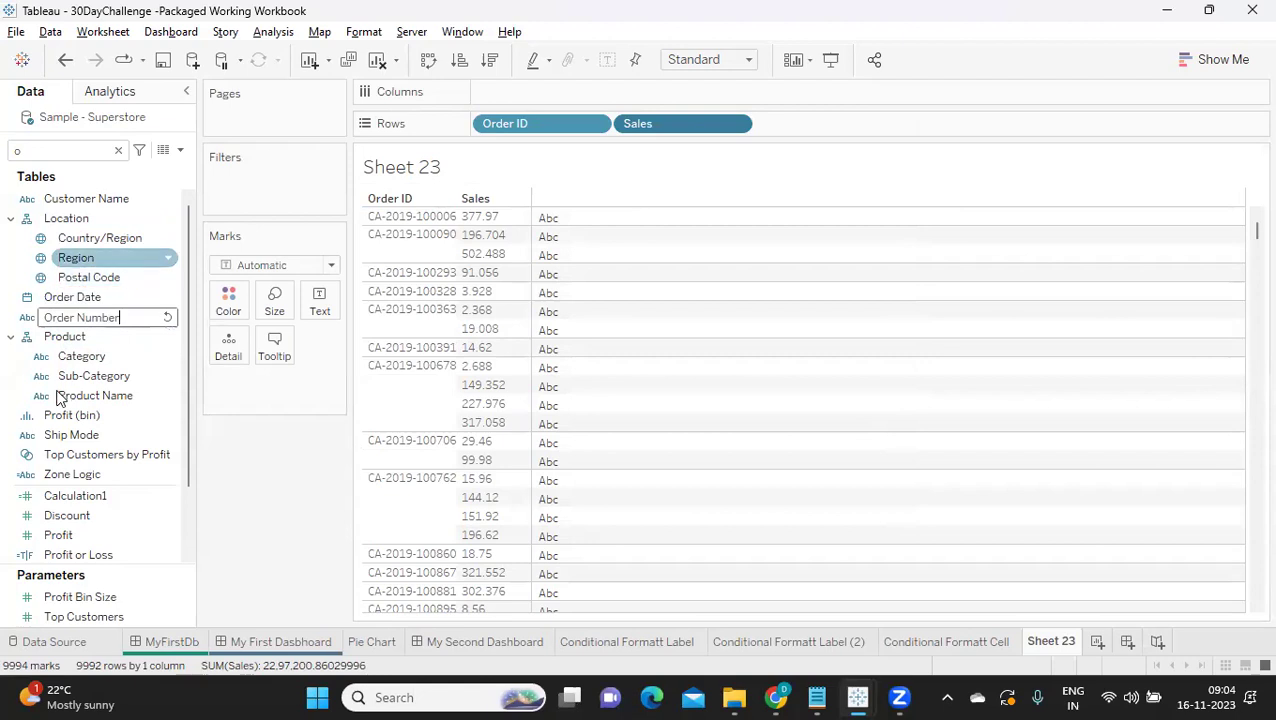
{"action": "key", "text": "Return"}
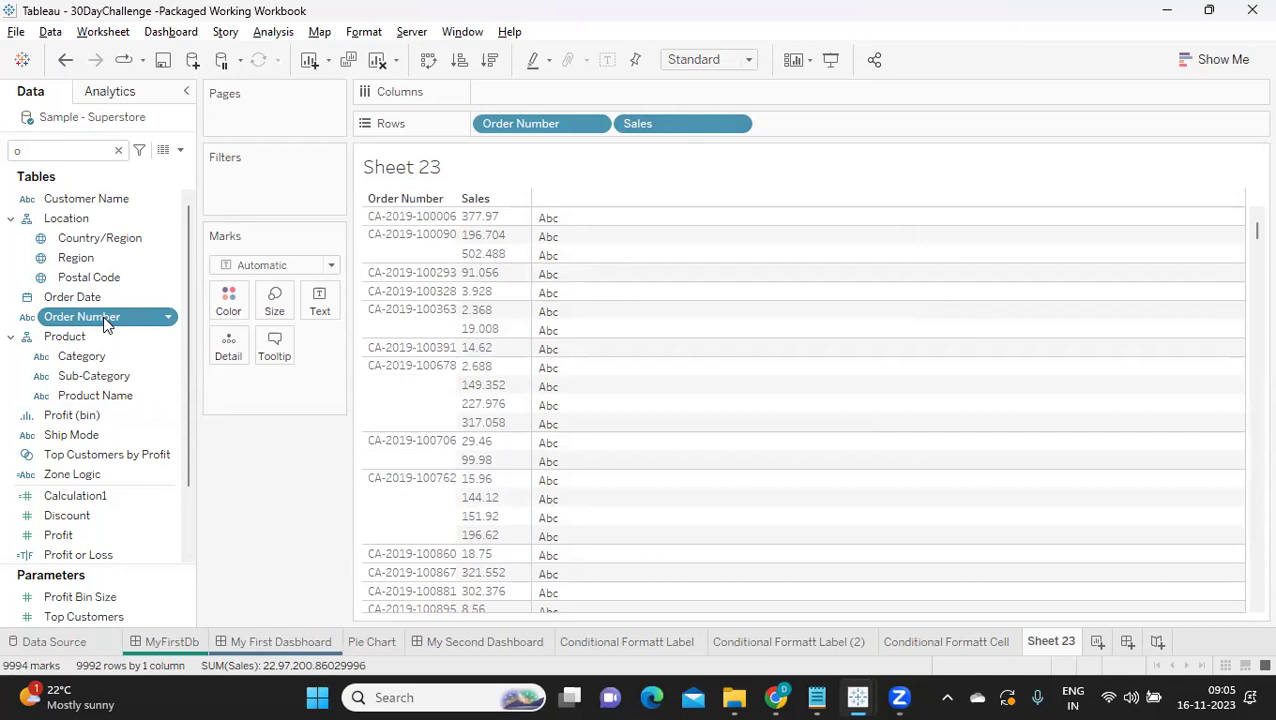
View the Order Number field's description, then reset its name to the default Order ID
{"action": "left_click", "coordinate": [169, 317]}
{"action": "left_click", "coordinate": [225, 704]}
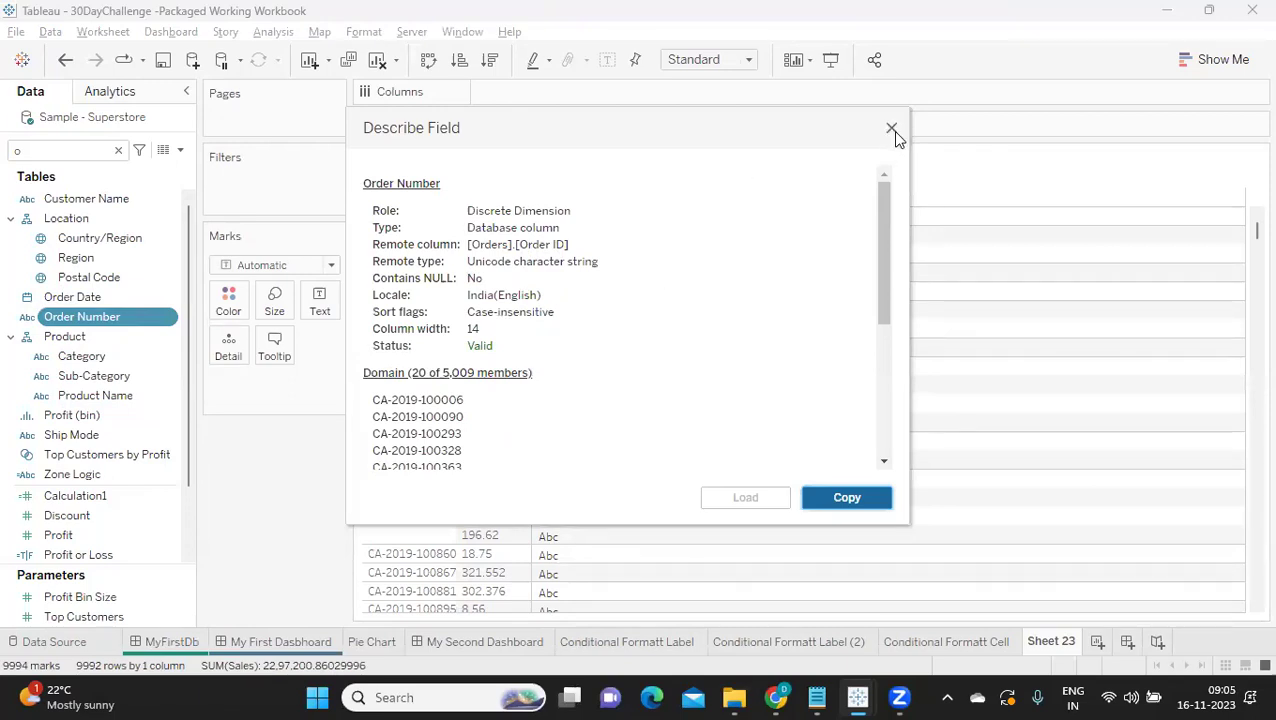
{"action": "right_click", "coordinate": [161, 322]}
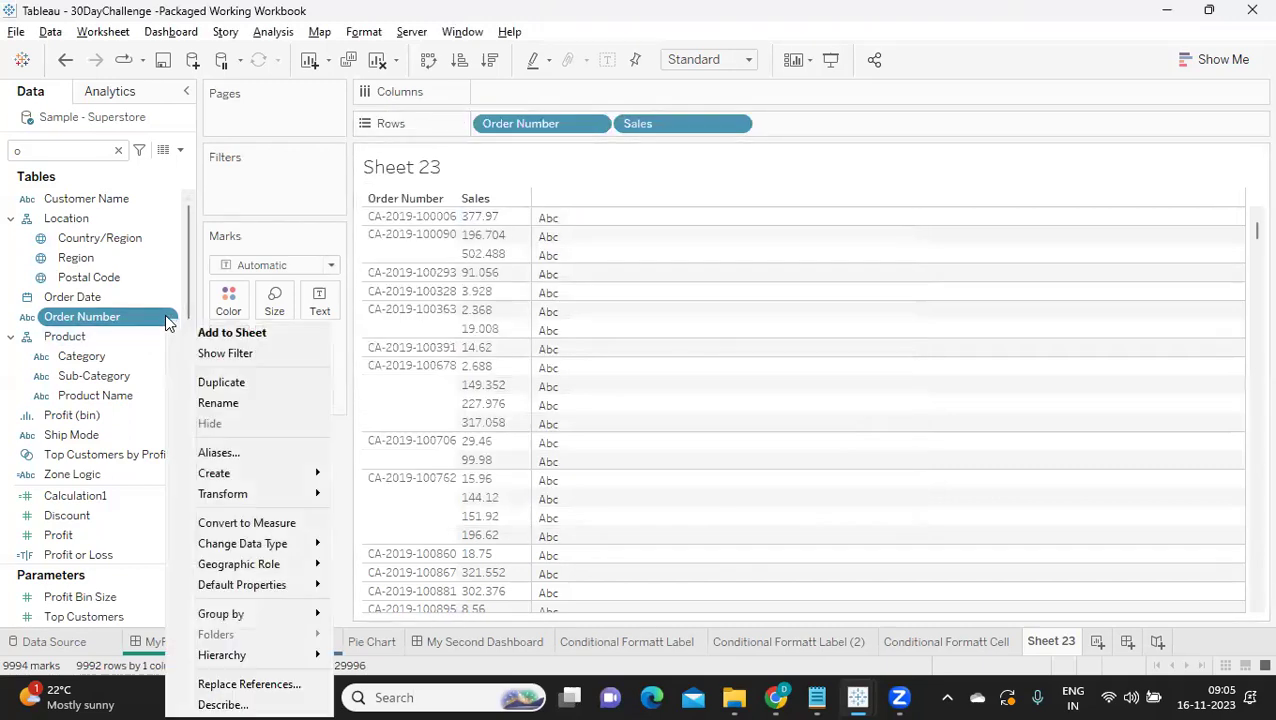
{"action": "left_click", "coordinate": [215, 403]}
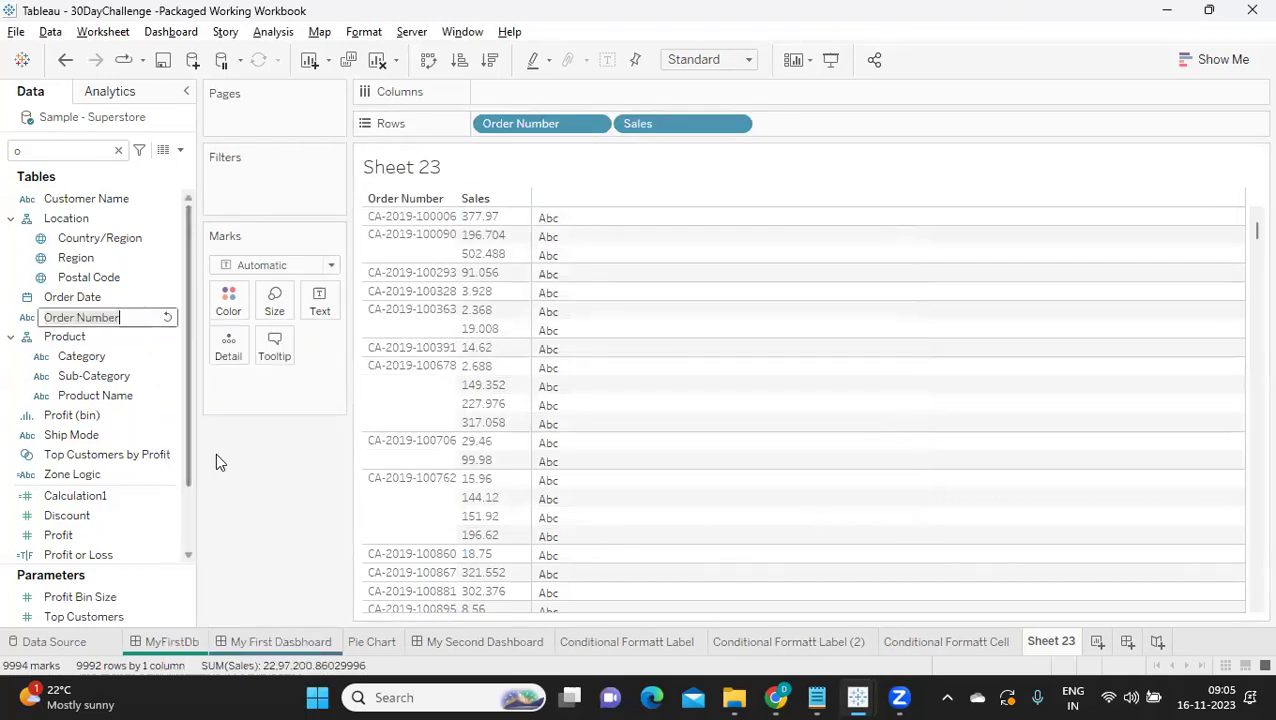
{"action": "left_click", "coordinate": [168, 320]}
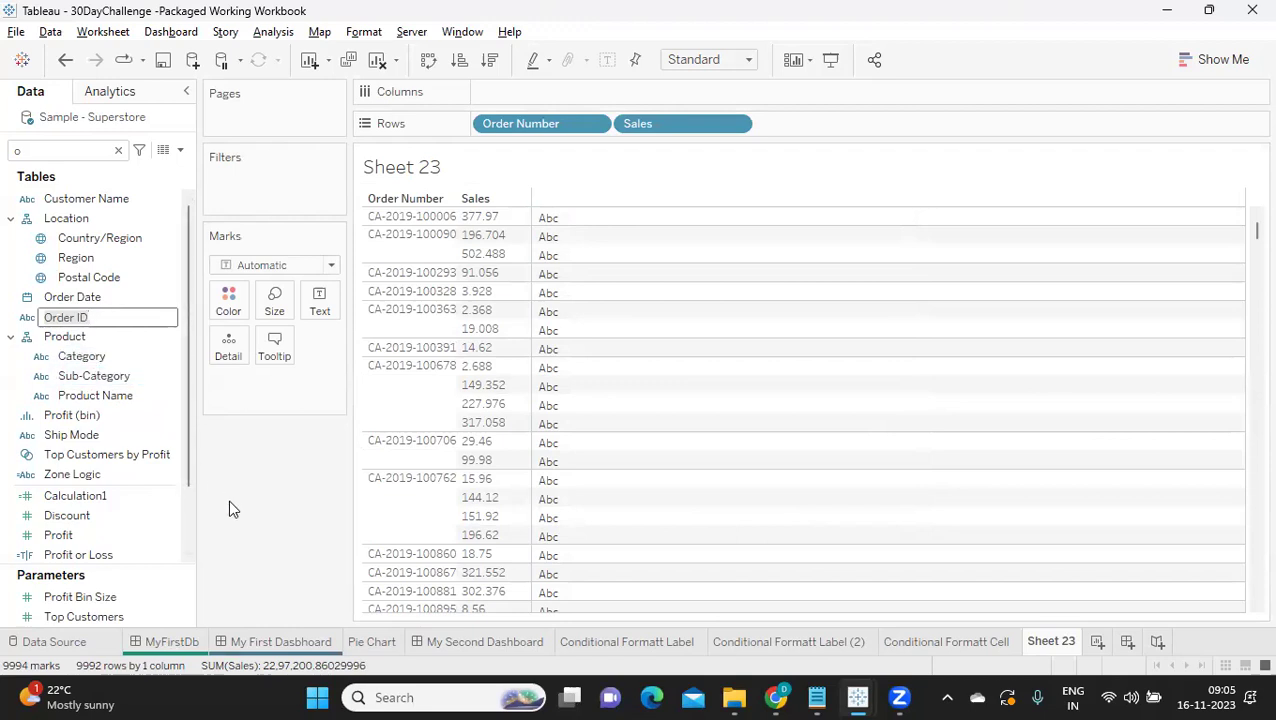
{"action": "key", "text": "Return"}
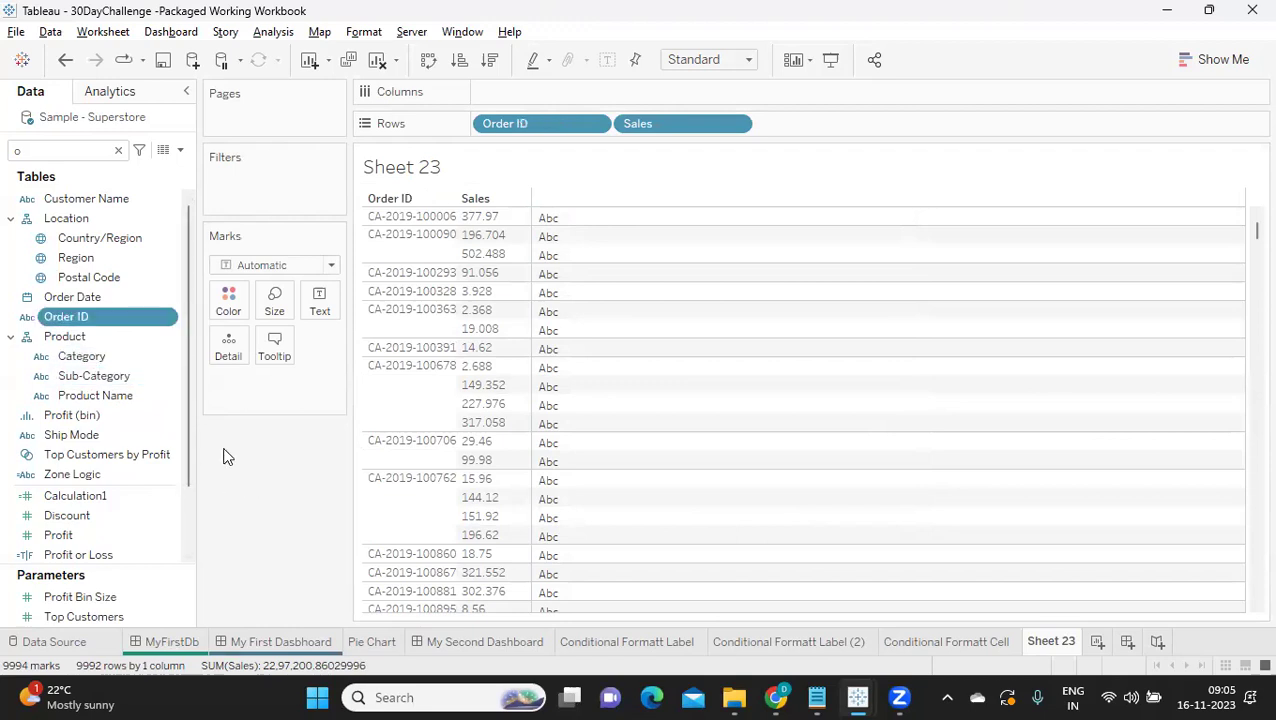
Browse the Order ID field's Change Data Type, Geographic Role and Default Properties choices
{"action": "right_click", "coordinate": [166, 322]}
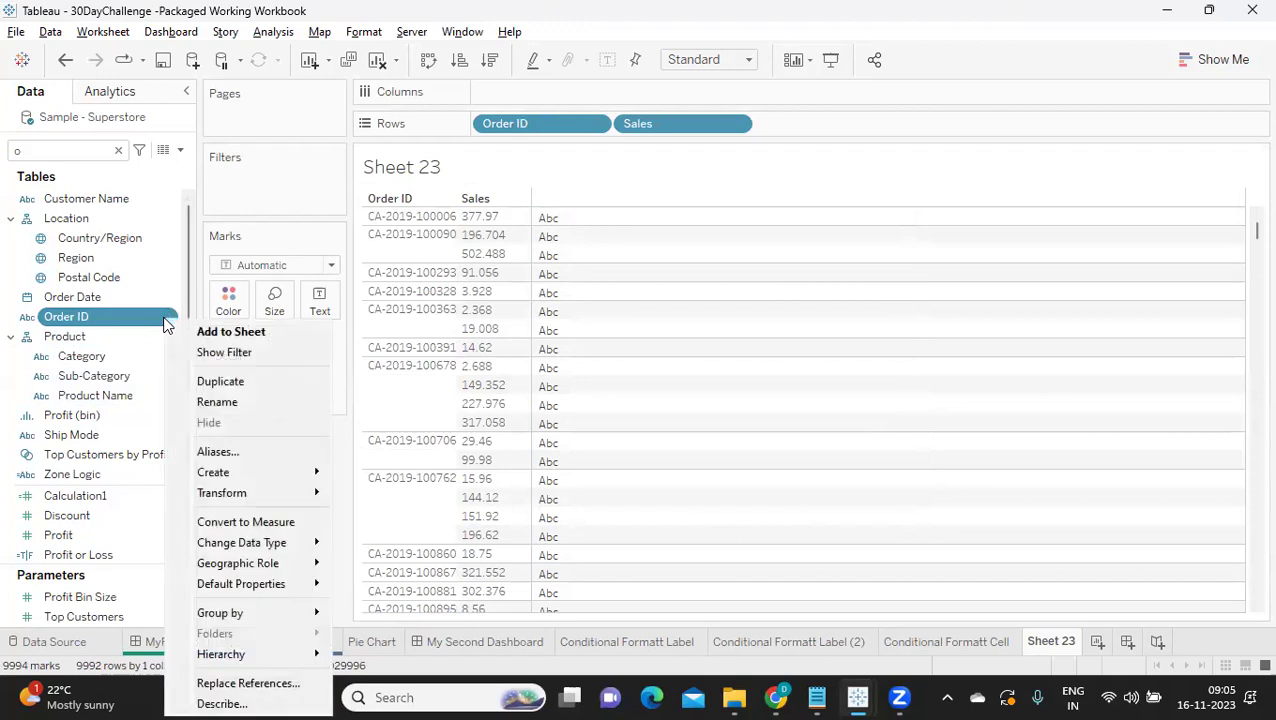
{"action": "mouse_move", "coordinate": [236, 550]}
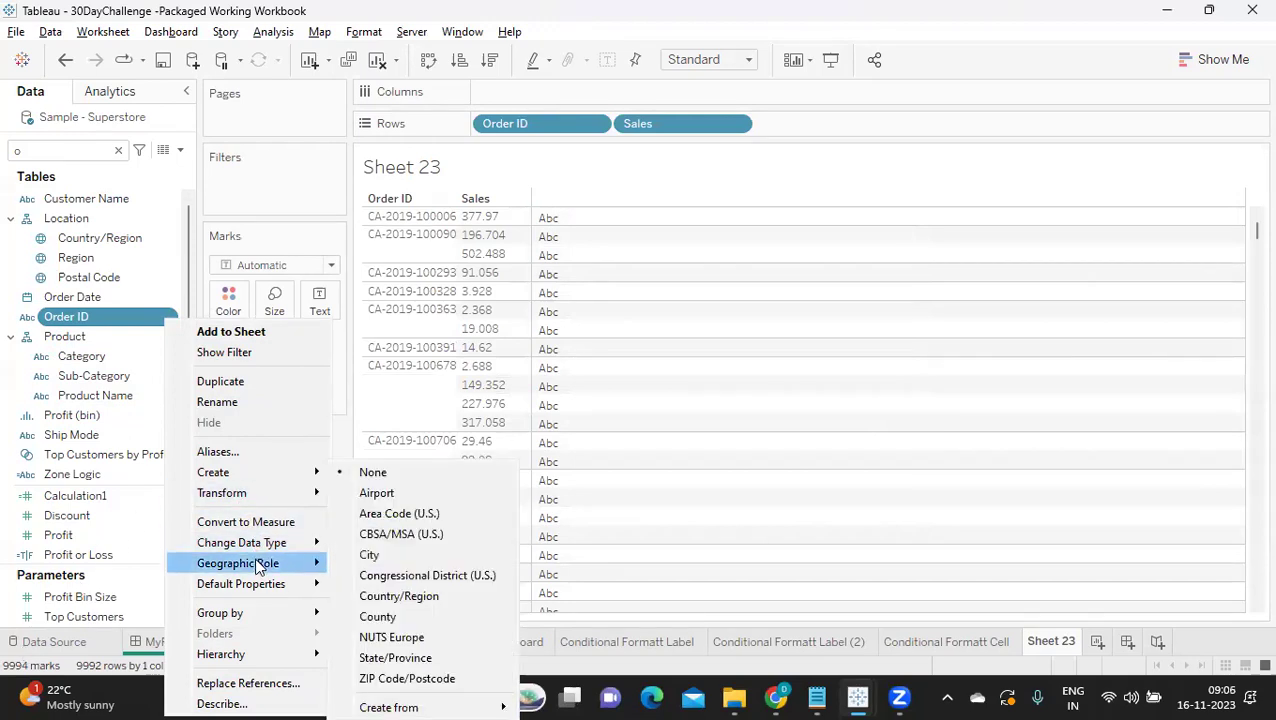
{"action": "mouse_move", "coordinate": [259, 588]}
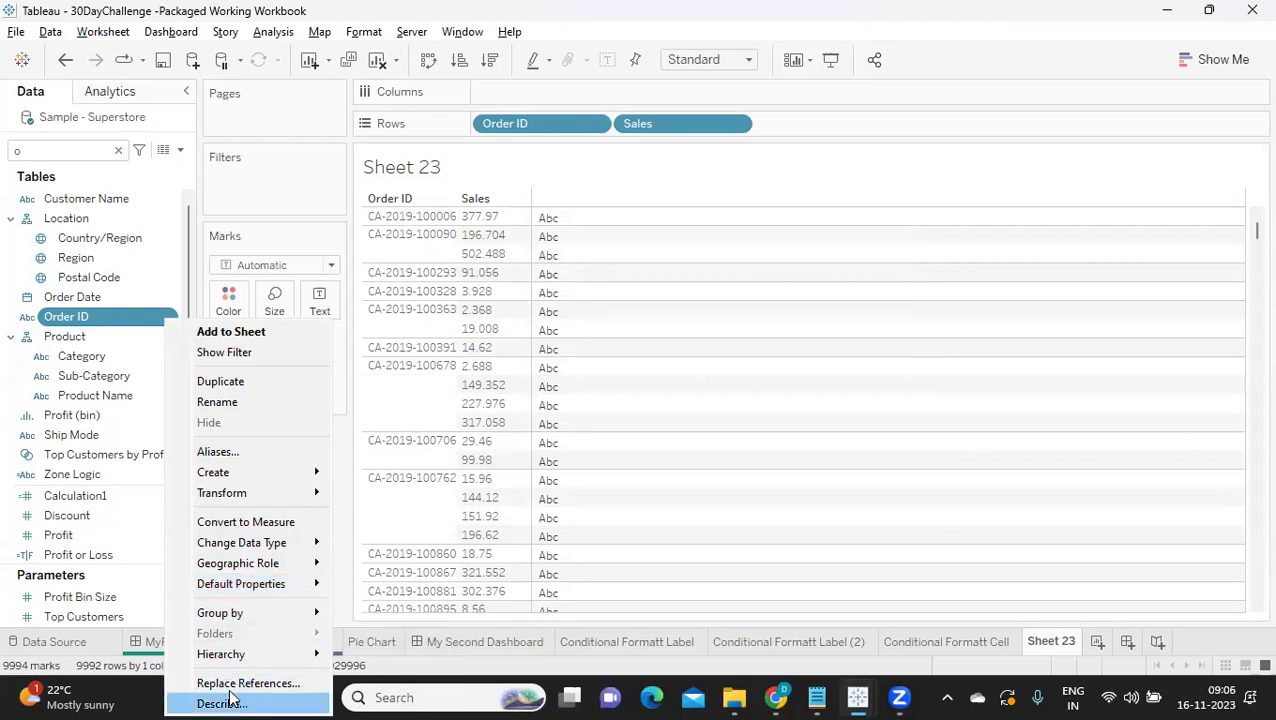
Duplicate the Order ID field, creating Order ID (copy)
{"action": "left_click", "coordinate": [213, 385]}
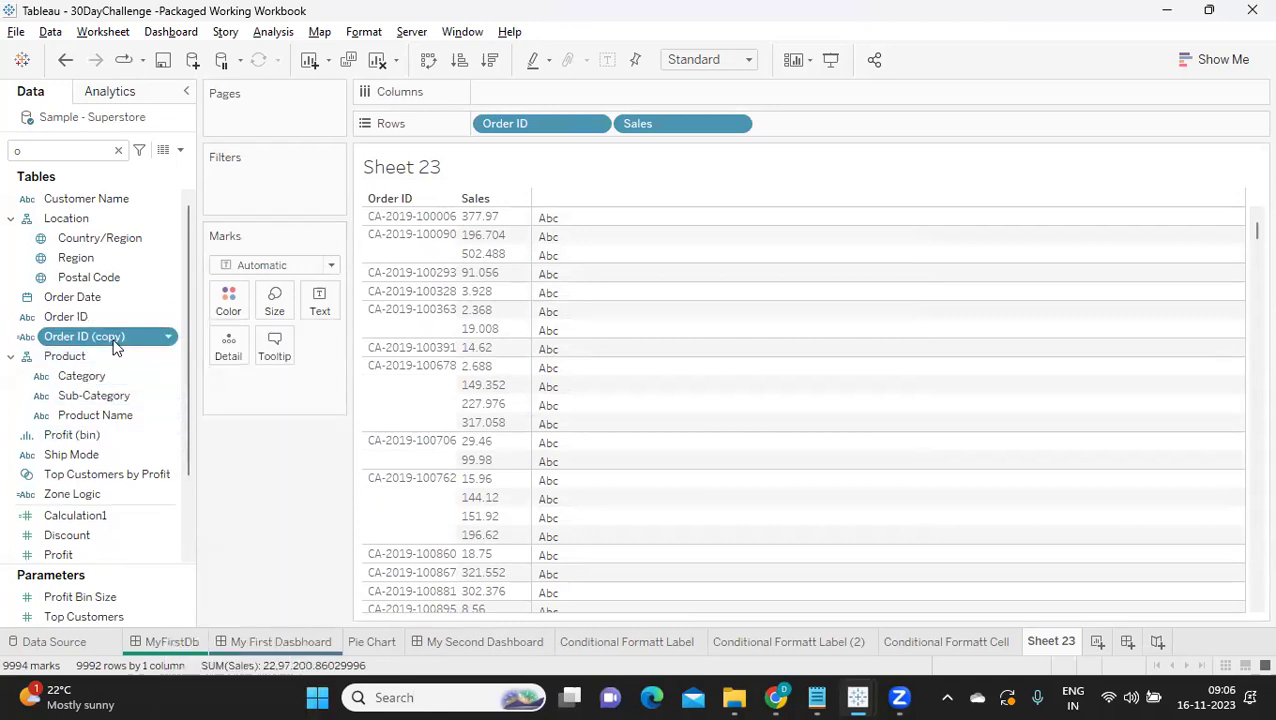
{"action": "right_click", "coordinate": [170, 318]}
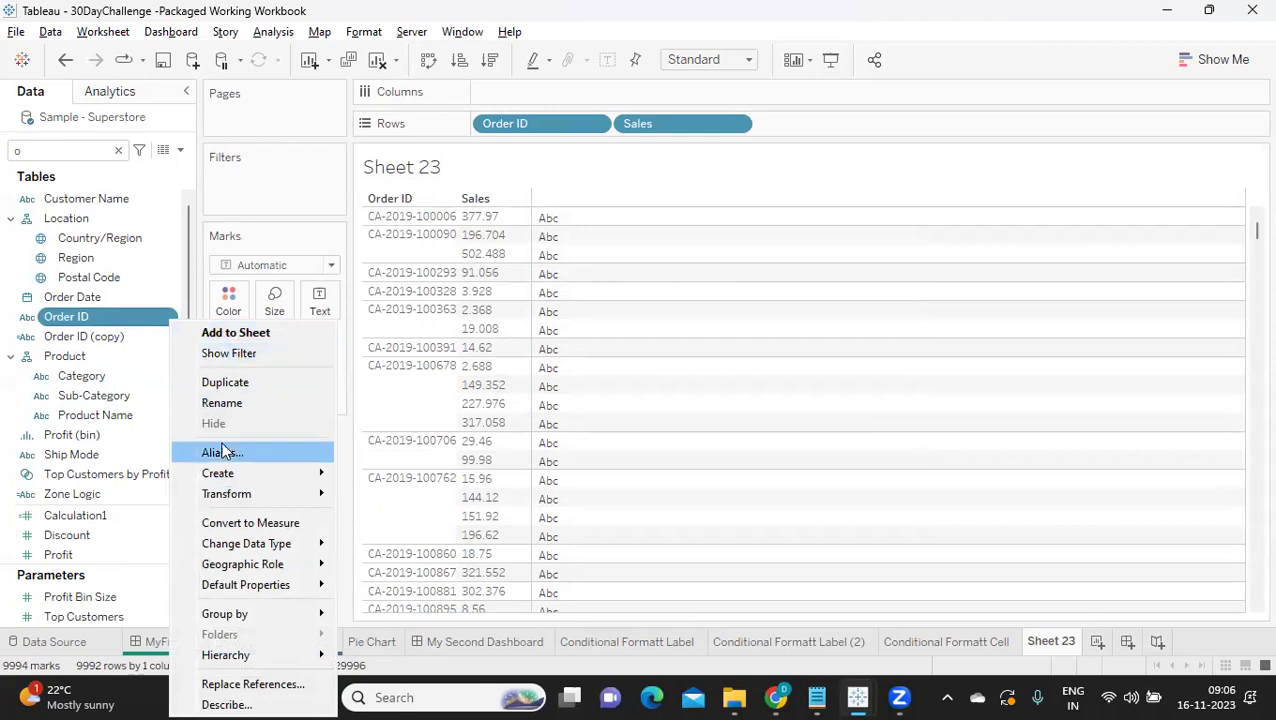
{"action": "left_click", "coordinate": [135, 338]}
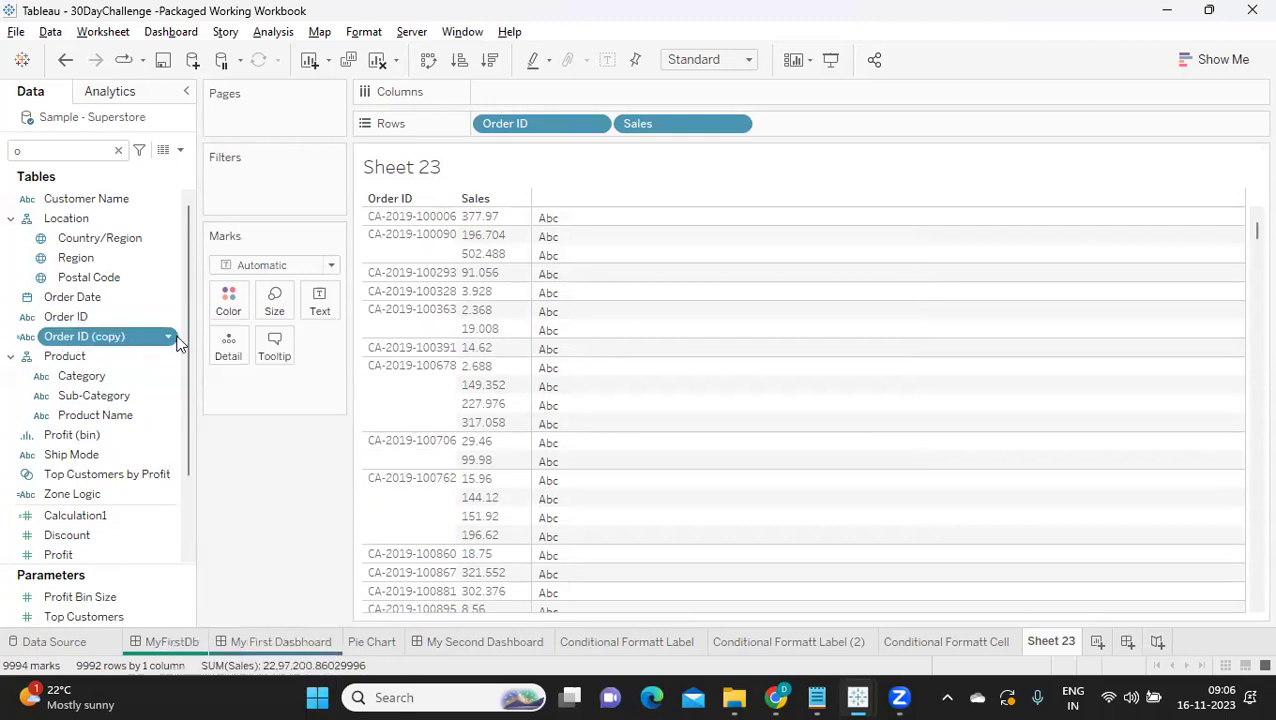
Inspect the Order ID (copy) calculation, [Order ID], and close the editor unchanged
{"action": "right_click", "coordinate": [168, 340]}
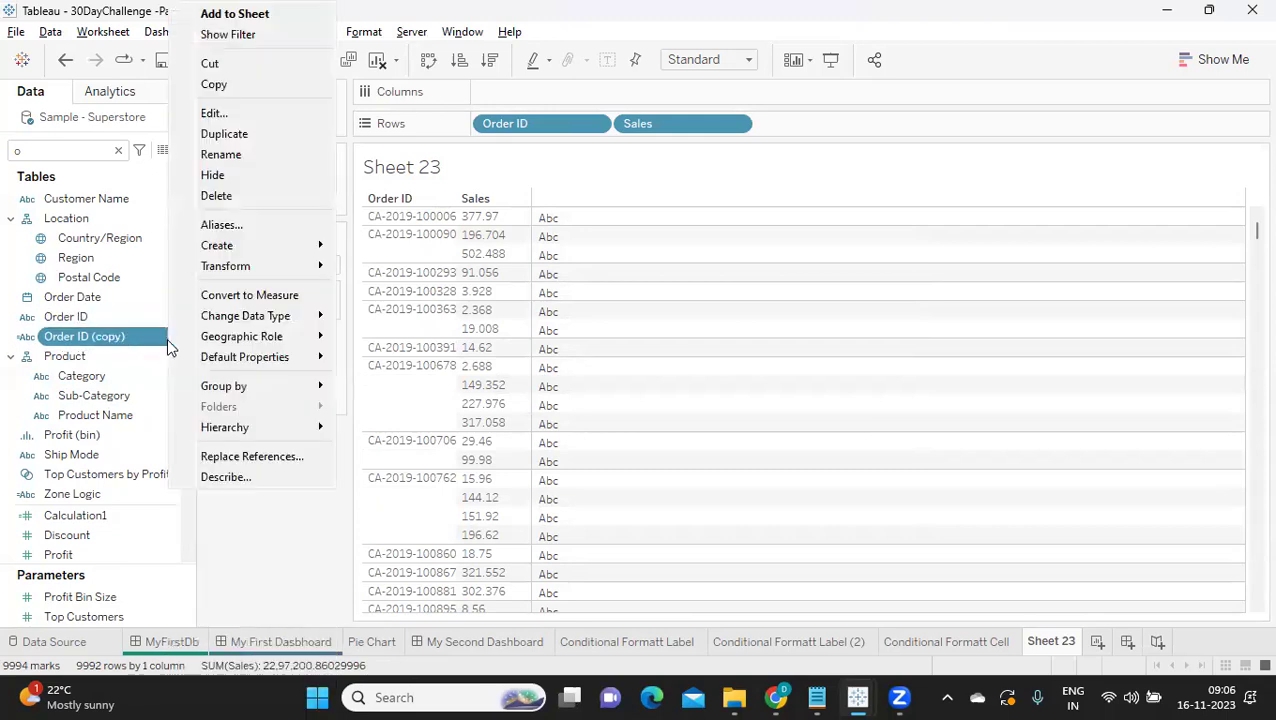
{"action": "left_click", "coordinate": [214, 118]}
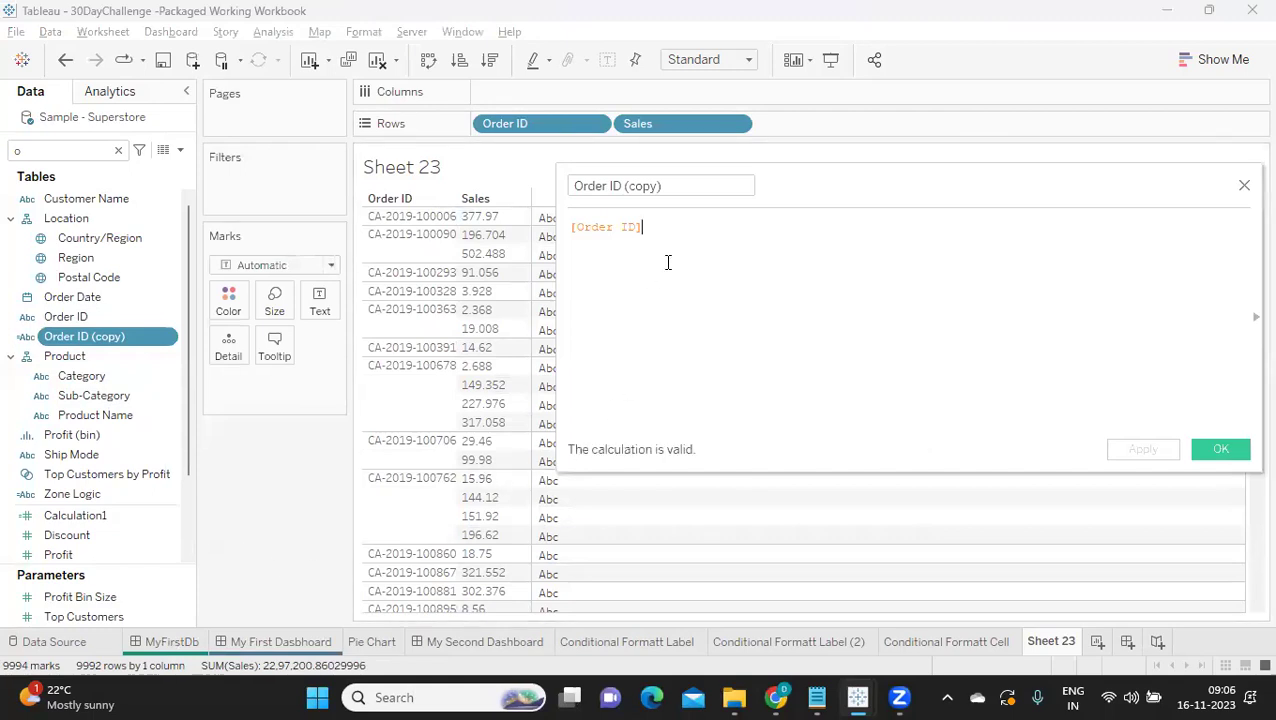
{"action": "left_click_drag", "start_coordinate": [675, 236], "coordinate": [568, 228]}
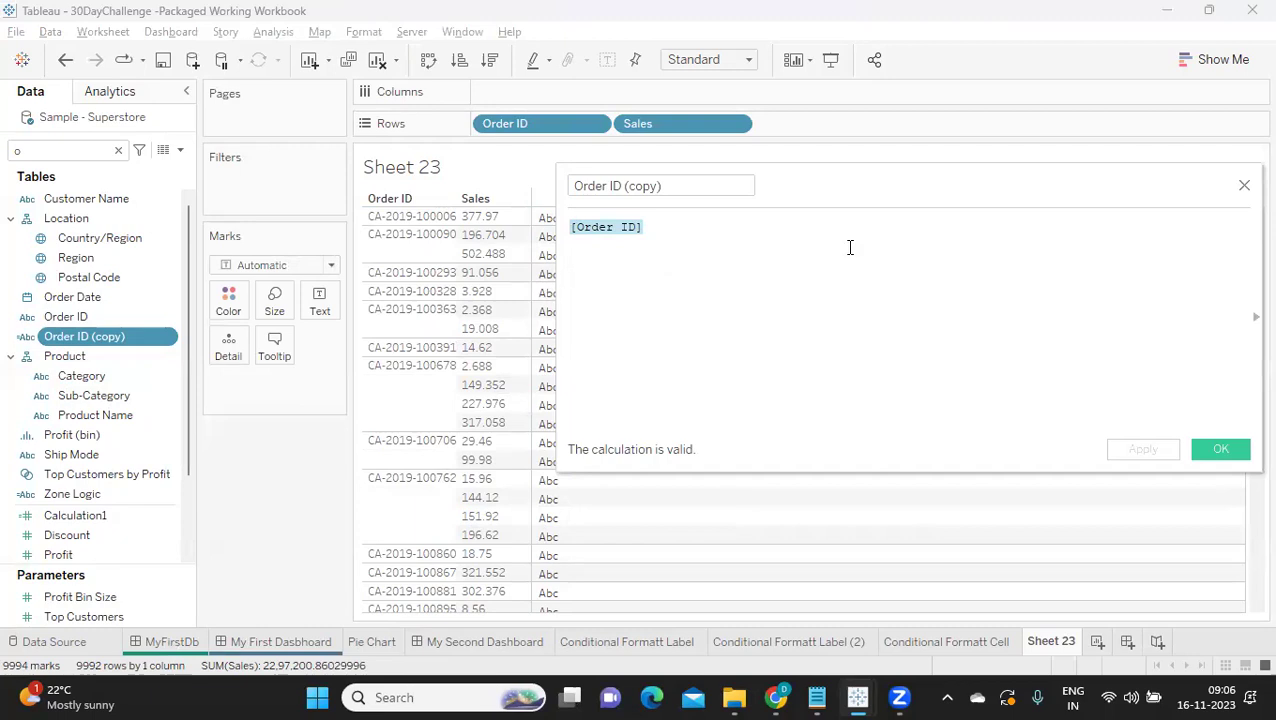
{"action": "left_click", "coordinate": [1244, 185]}
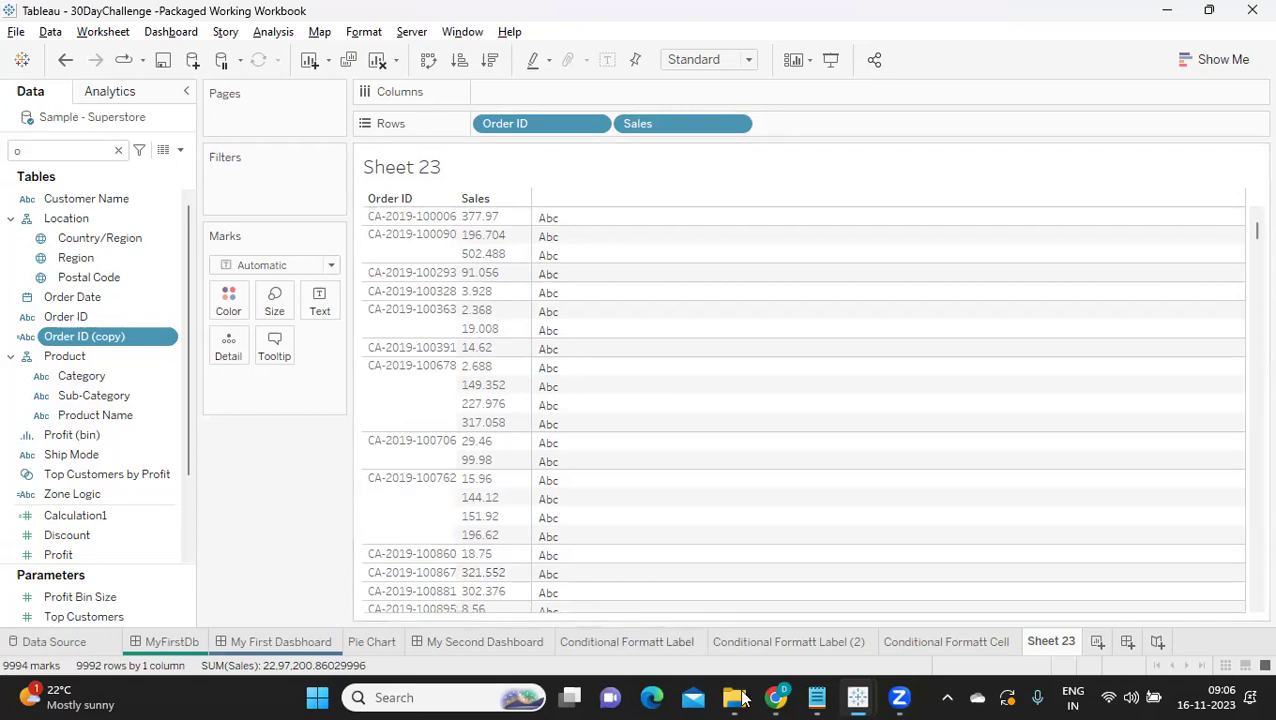
{"action": "mouse_move", "coordinate": [764, 691]}
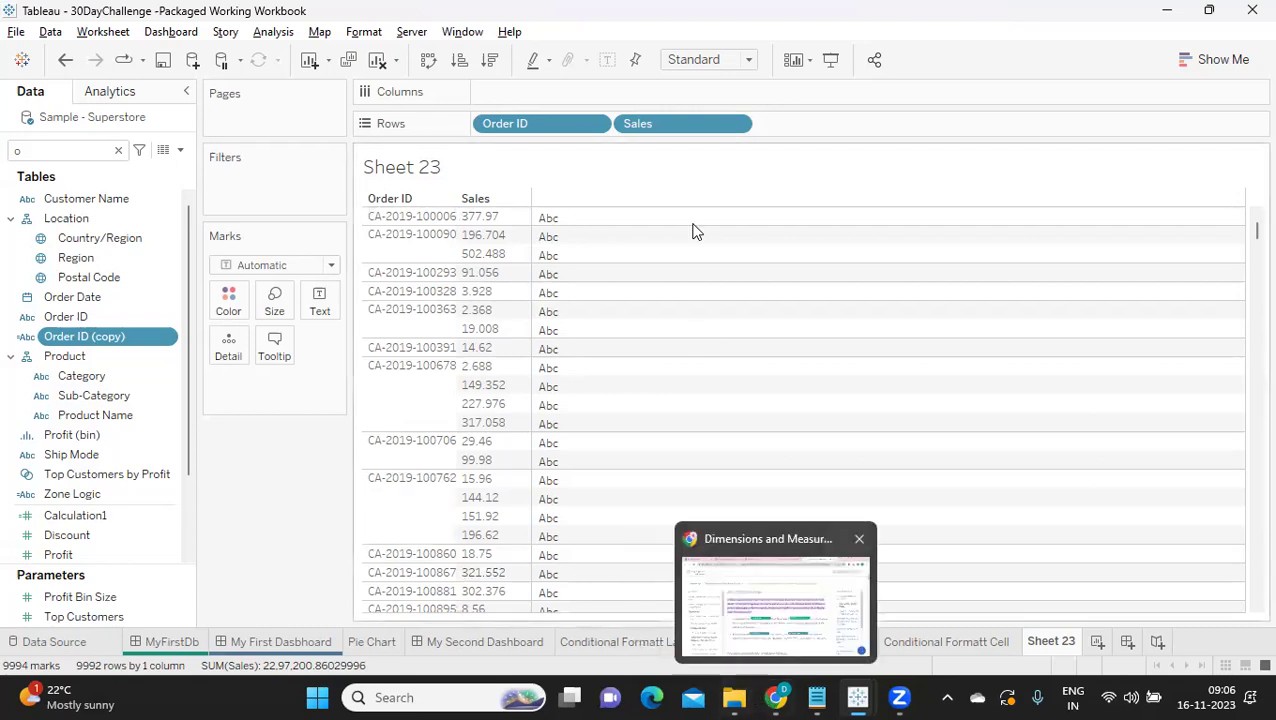